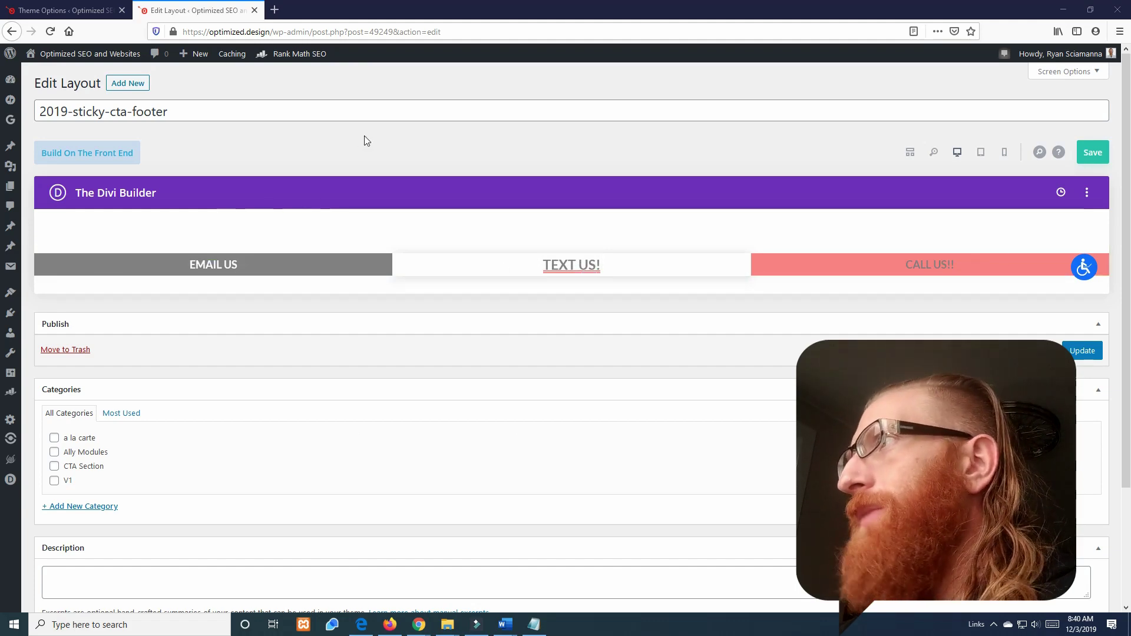
Switch from the 2019-sticky-cta-footer layout editor to the narrow site window.
key("alt+Tab")
Position the phone-width site window over the editor to show the sticky footer.
left_click_drag(605, 95, 553, 84)
scroll(558, 215, "up", 2)
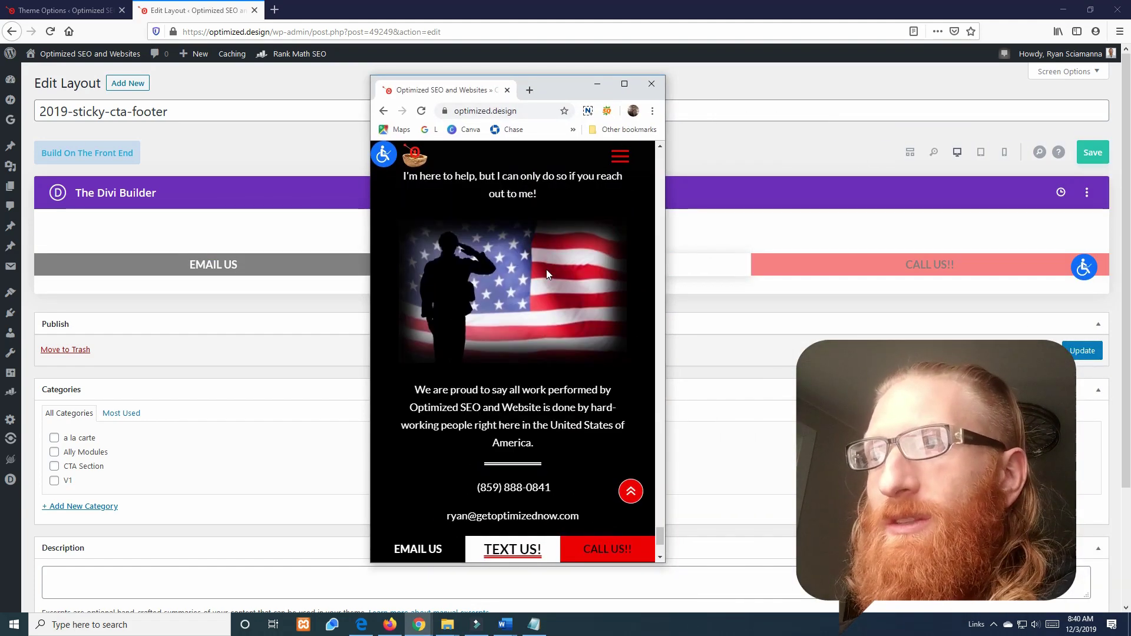
scroll(546, 241, "down", 2)
scroll(545, 241, "down", 1)
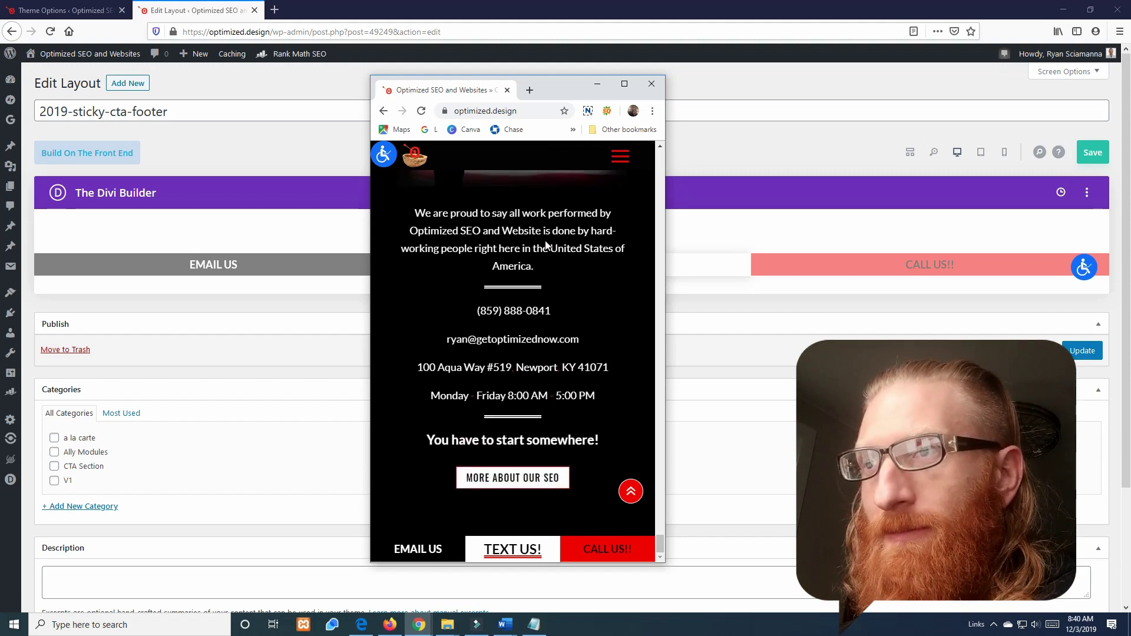
scroll(546, 241, "up", 1)
scroll(545, 241, "up", 3)
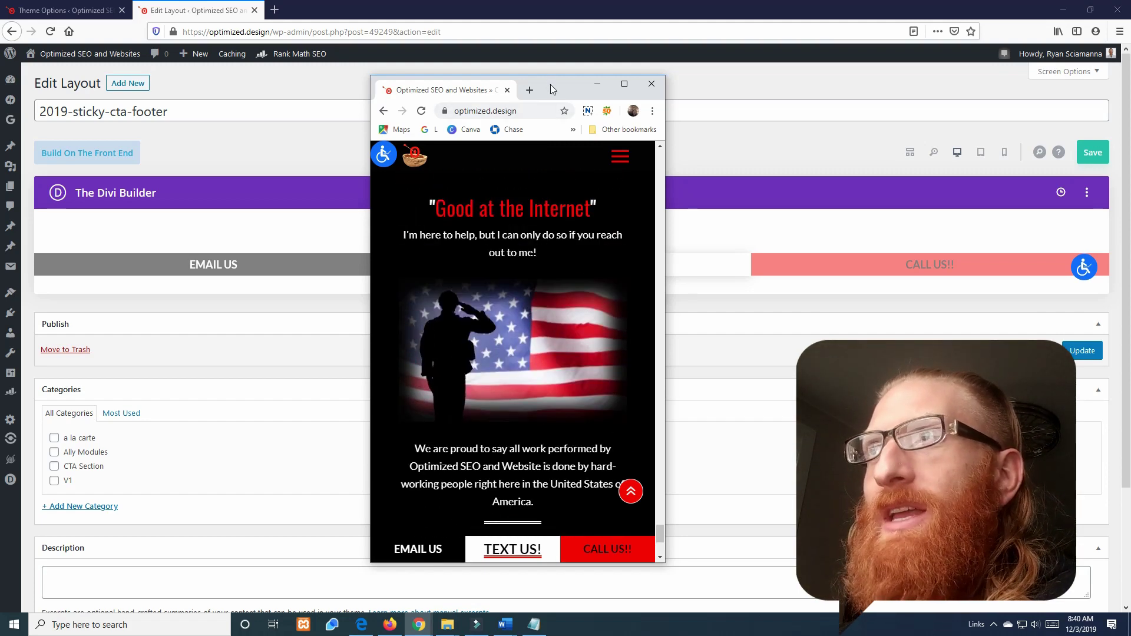
mouse_move(551, 84)
left_mouse_down()
mouse_move(557, 14)
mouse_move(547, 24)
left_mouse_up()
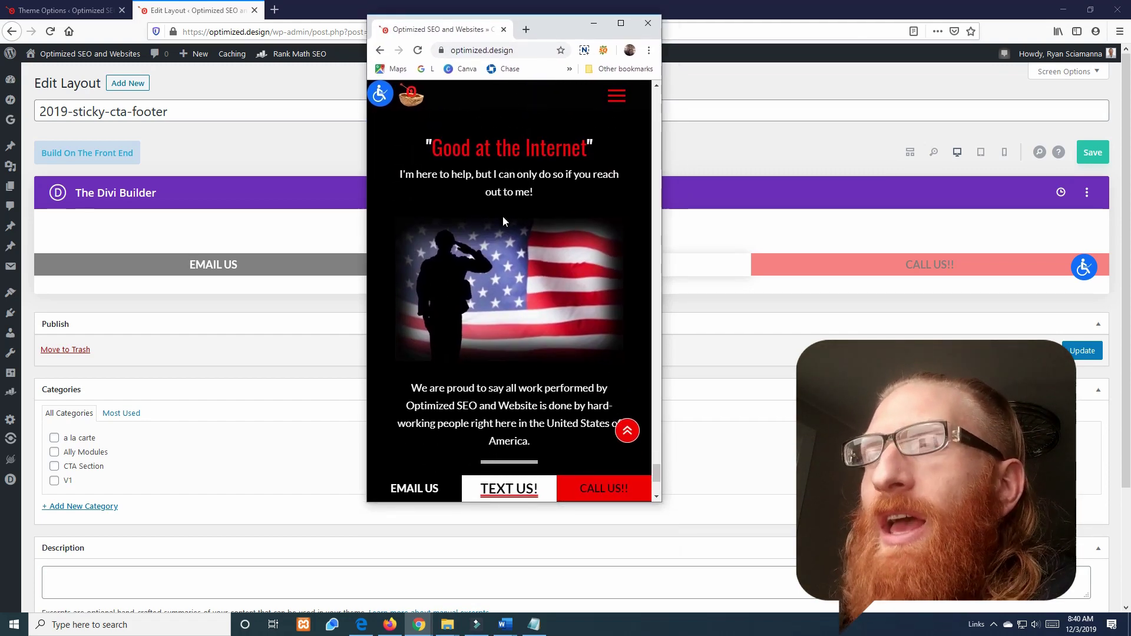
scroll(503, 216, "down", 2)
scroll(503, 215, "down", 1)
scroll(530, 247, "up", 5)
scroll(609, 392, "up", 4)
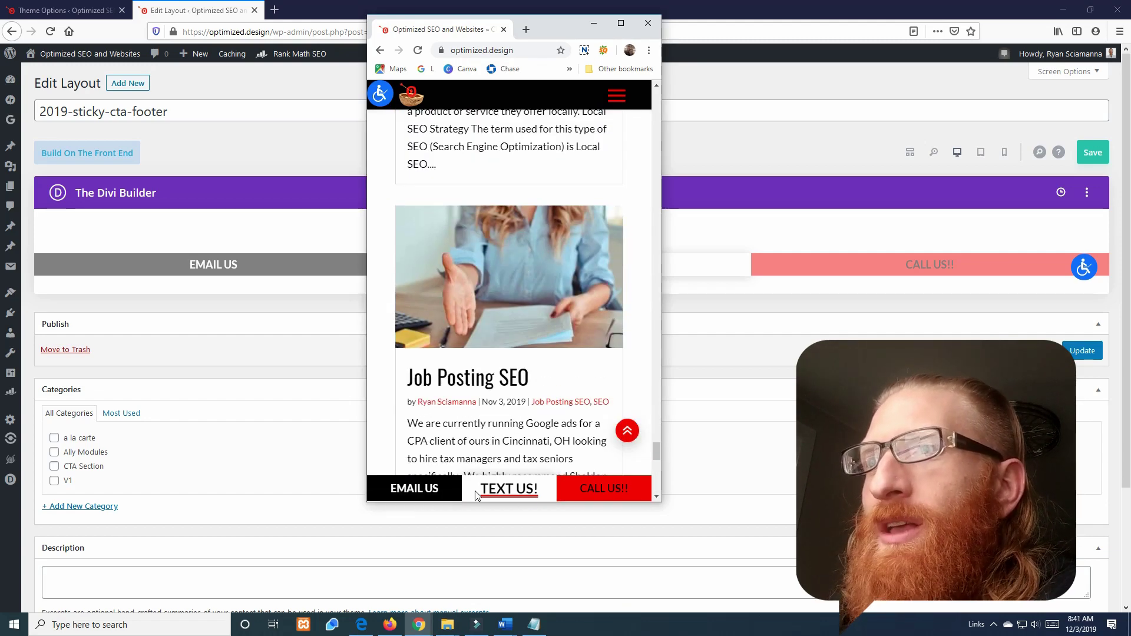
scroll(578, 433, "up", 4)
scroll(575, 415, "up", 4)
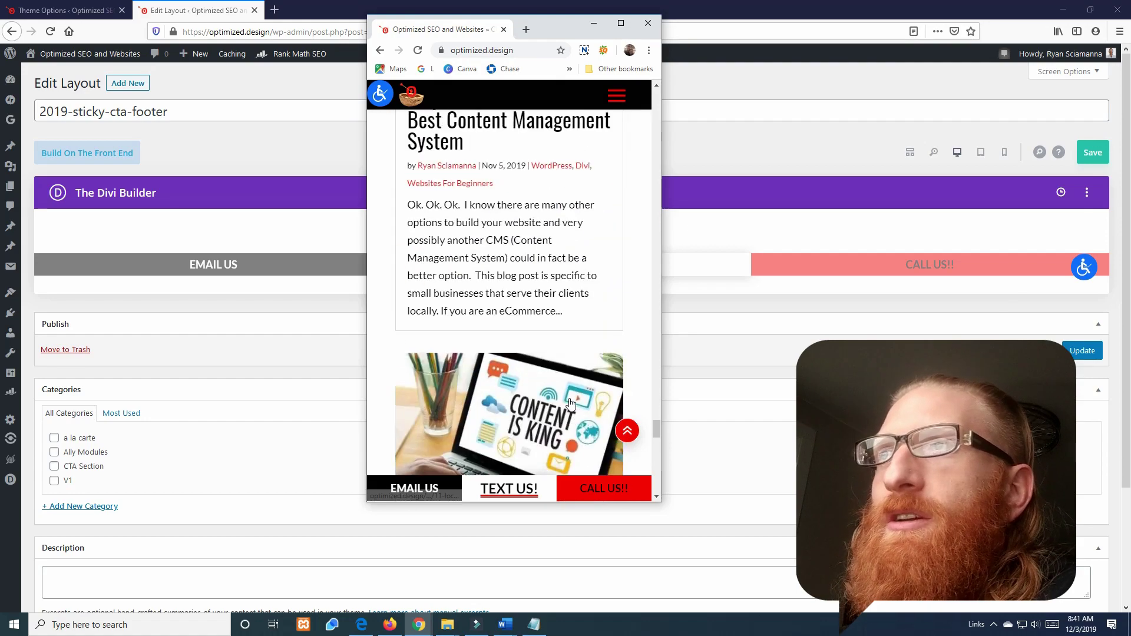
scroll(571, 407, "up", 4)
scroll(566, 399, "up", 3)
scroll(567, 399, "up", 4)
scroll(566, 398, "up", 3)
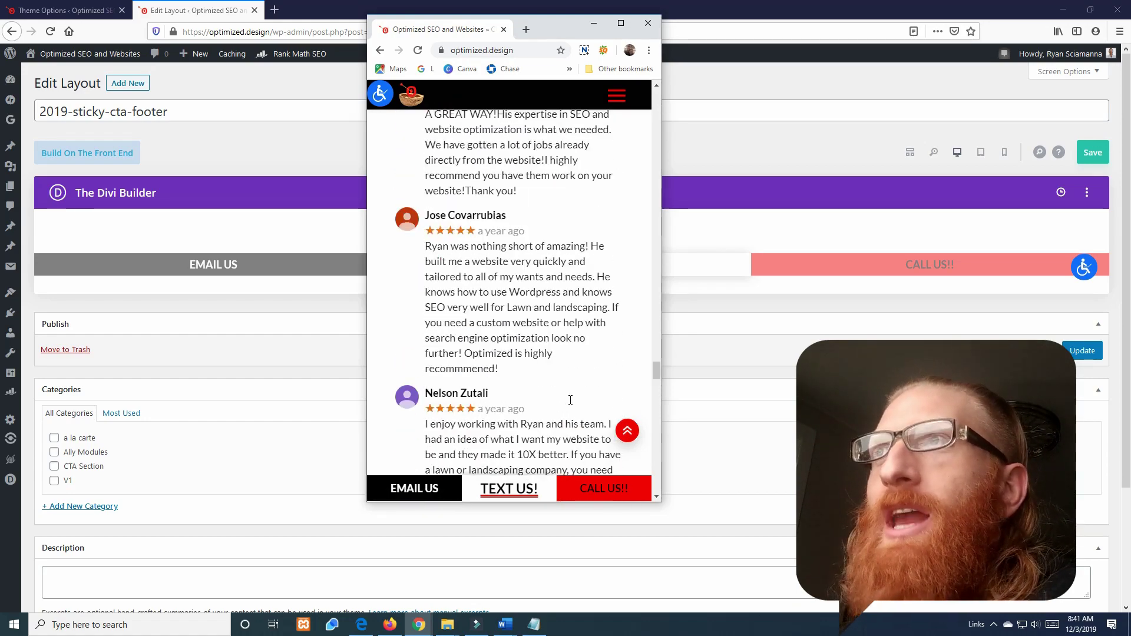
scroll(567, 399, "up", 3)
scroll(568, 399, "up", 3)
scroll(570, 399, "down", 4)
scroll(571, 399, "down", 4)
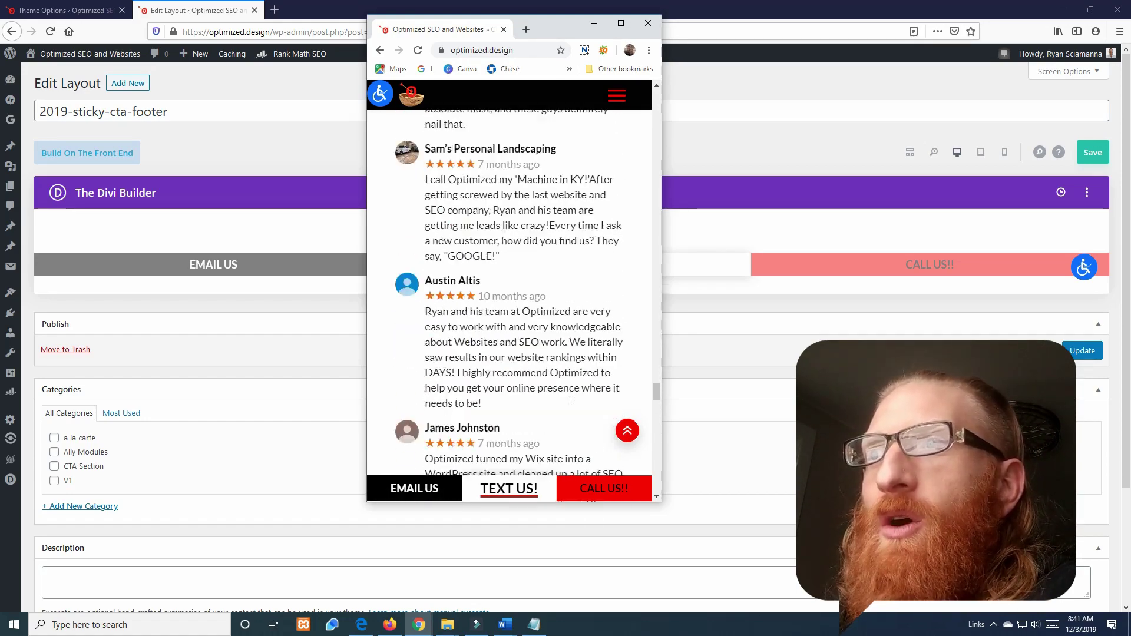
scroll(570, 402, "down", 4)
scroll(572, 407, "down", 4)
scroll(572, 407, "down", 5)
scroll(572, 407, "down", 3)
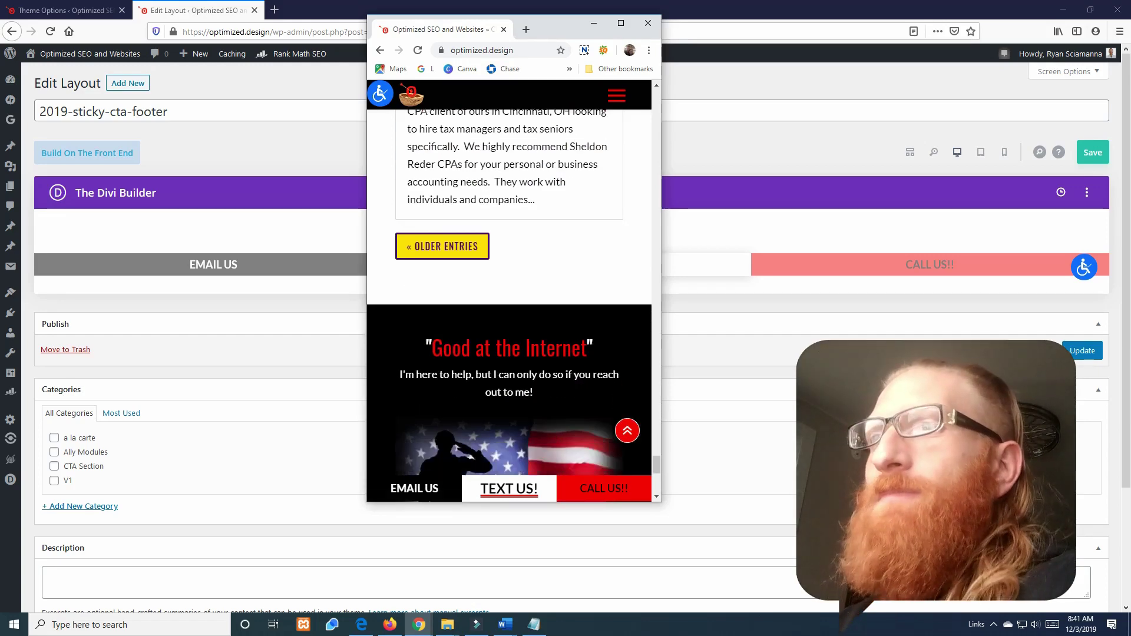
scroll(572, 407, "down", 5)
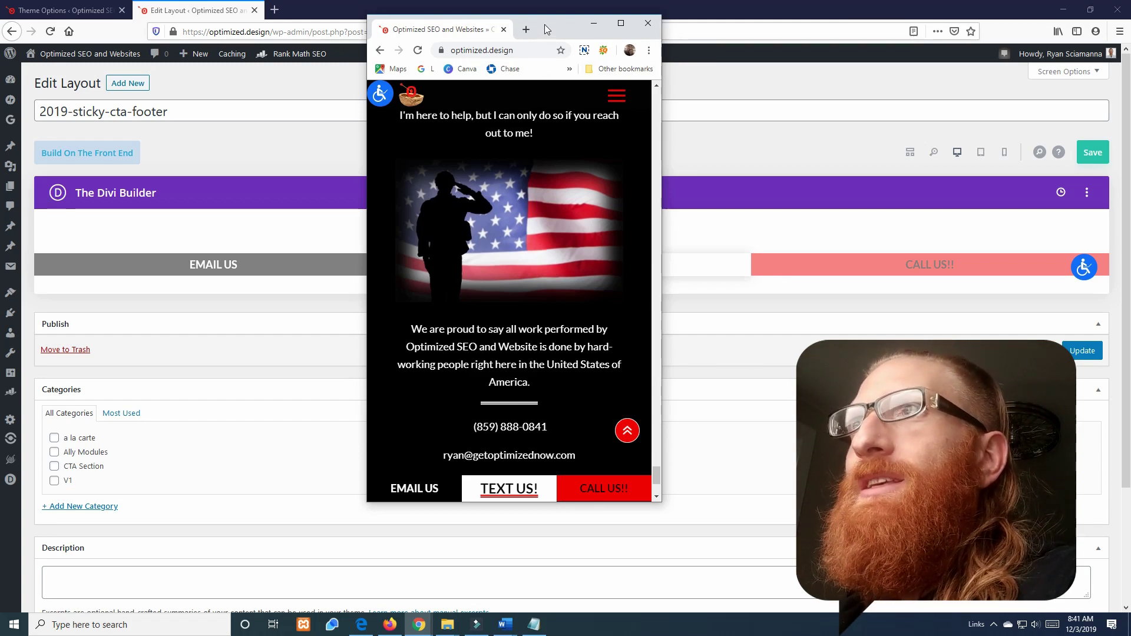
left_click_drag(544, 24, 568, 29)
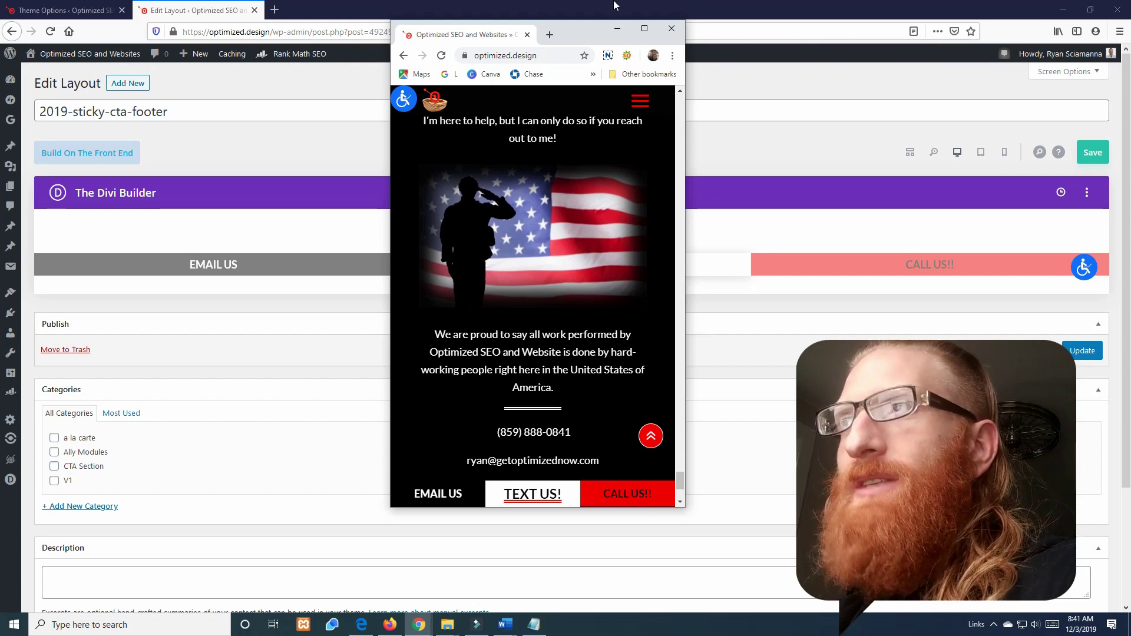
Maximize Chrome to review the site at desktop width, then return to the layout editor.
left_click(644, 29)
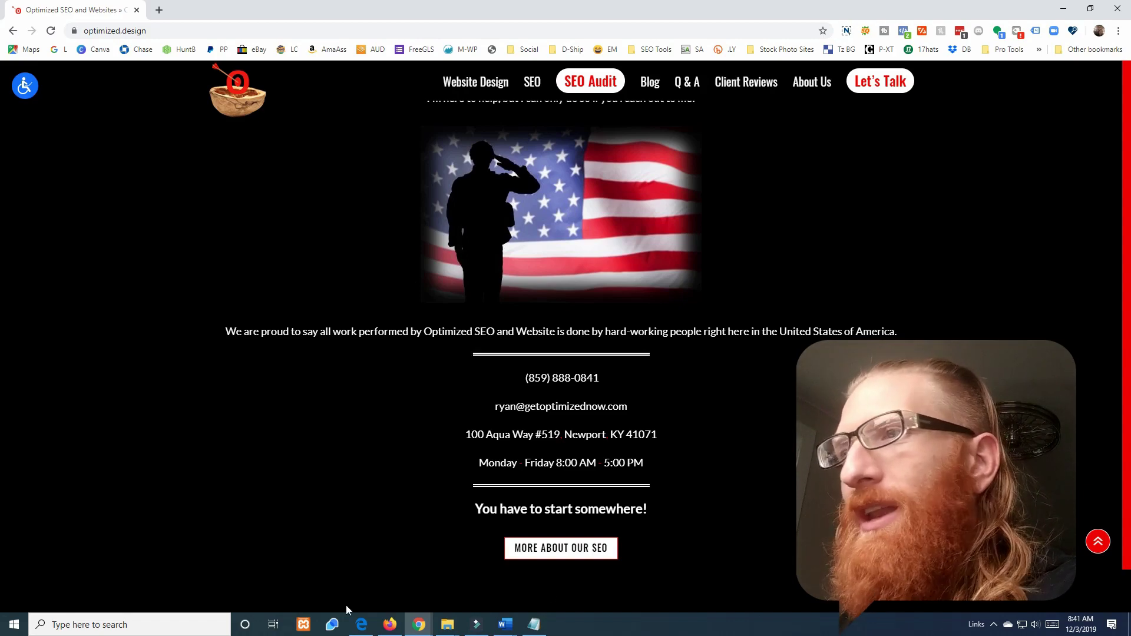
scroll(300, 463, "up", 5)
scroll(300, 464, "up", 5)
scroll(300, 463, "up", 3)
scroll(300, 464, "down", 4)
scroll(299, 463, "up", 6)
scroll(299, 463, "up", 5)
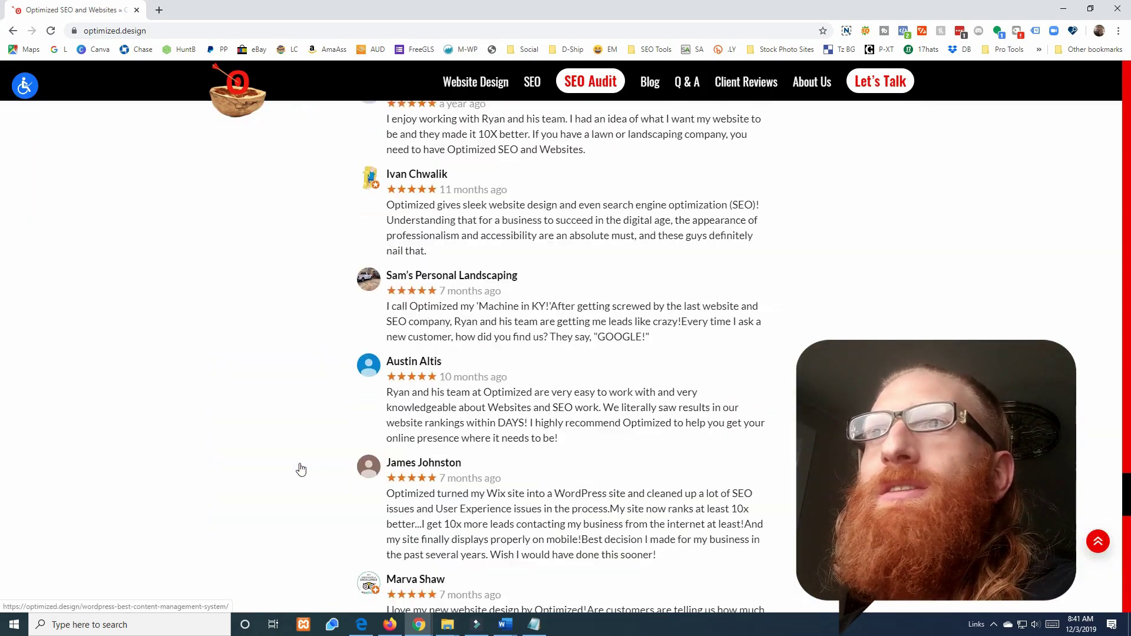
scroll(299, 463, "up", 3)
scroll(302, 469, "up", 3)
scroll(301, 469, "up", 3)
scroll(301, 468, "up", 2)
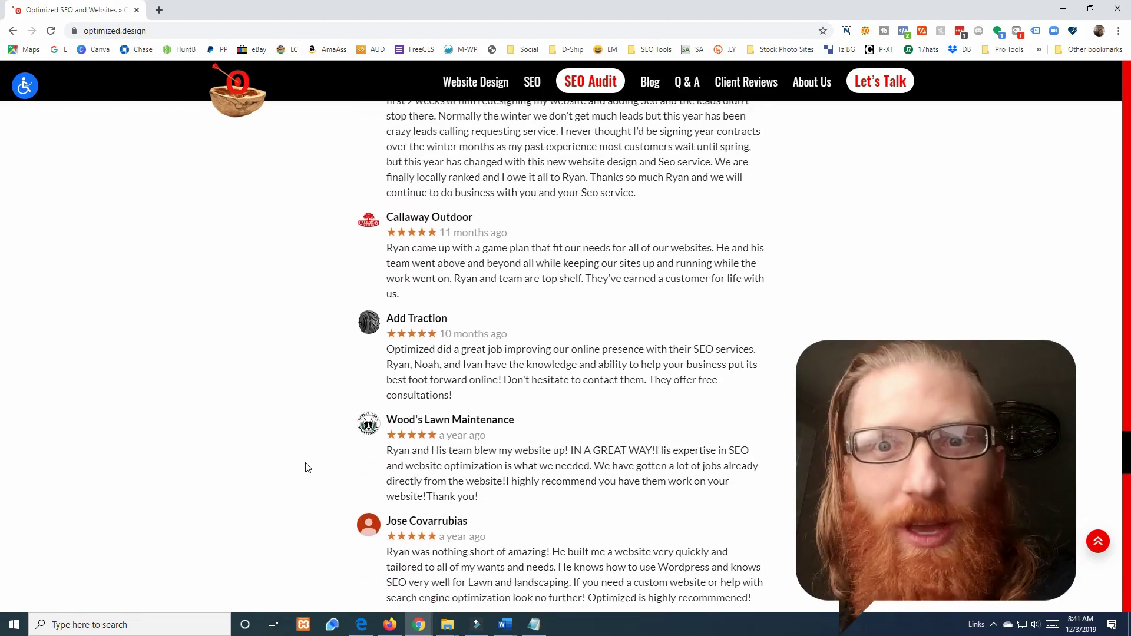
scroll(302, 468, "up", 2)
scroll(305, 467, "up", 2)
scroll(306, 467, "up", 4)
scroll(306, 467, "up", 4)
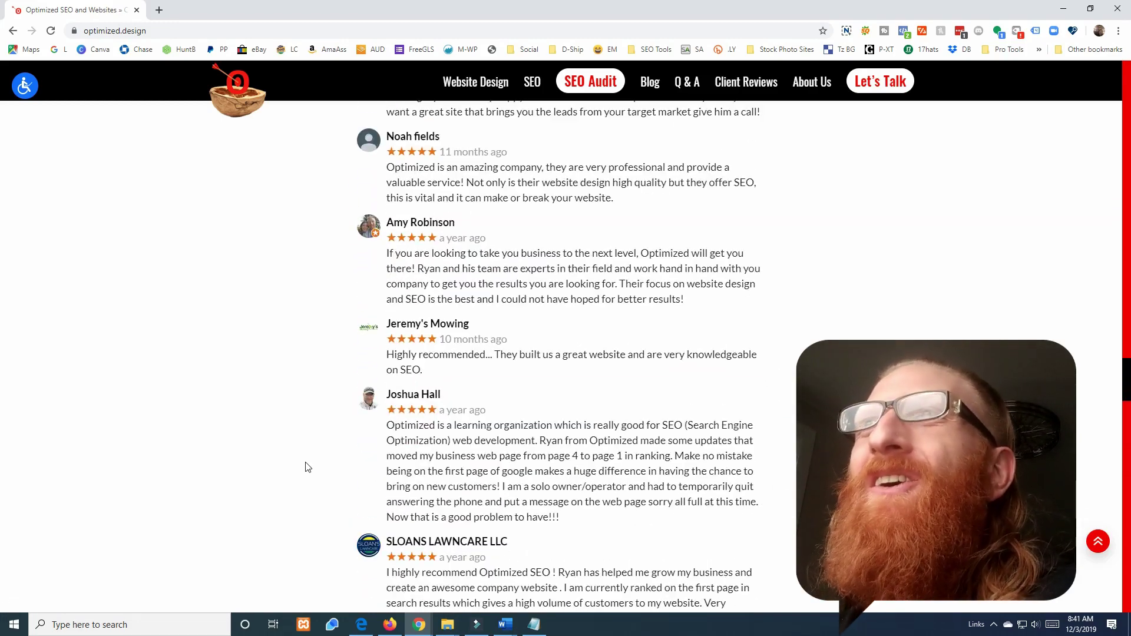
scroll(306, 467, "down", 2)
scroll(306, 466, "up", 3)
scroll(306, 468, "up", 4)
scroll(305, 466, "up", 3)
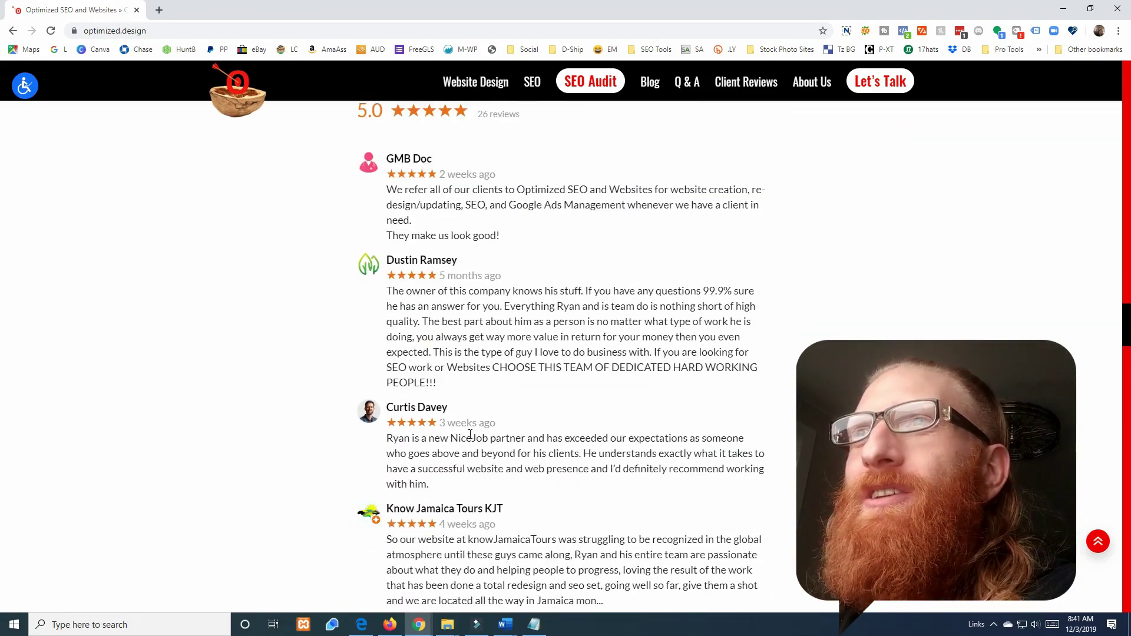
scroll(451, 428, "up", 2)
scroll(451, 428, "up", 4)
scroll(486, 494, "up", 6)
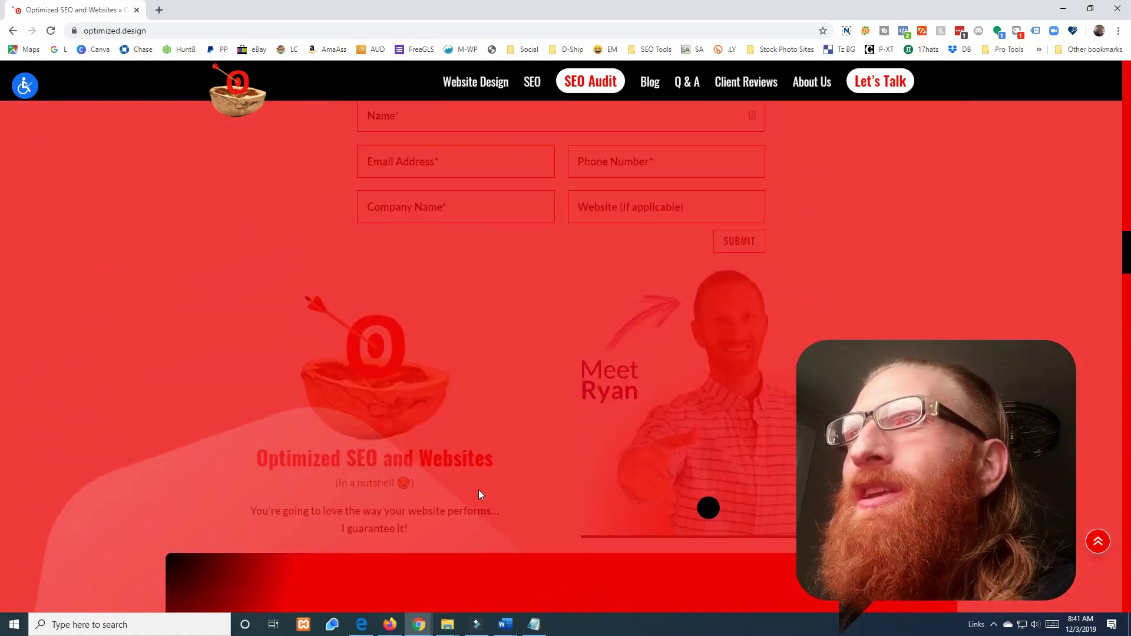
scroll(478, 490, "up", 6)
scroll(487, 490, "up", 5)
scroll(487, 489, "up", 6)
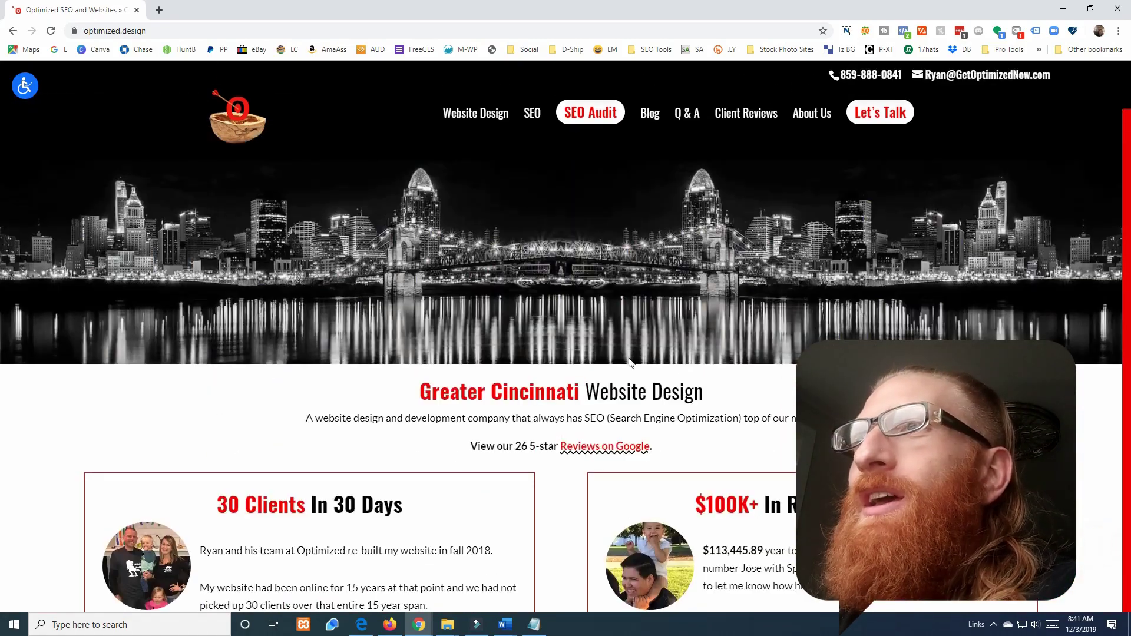
scroll(533, 360, "down", 2)
scroll(534, 361, "down", 1)
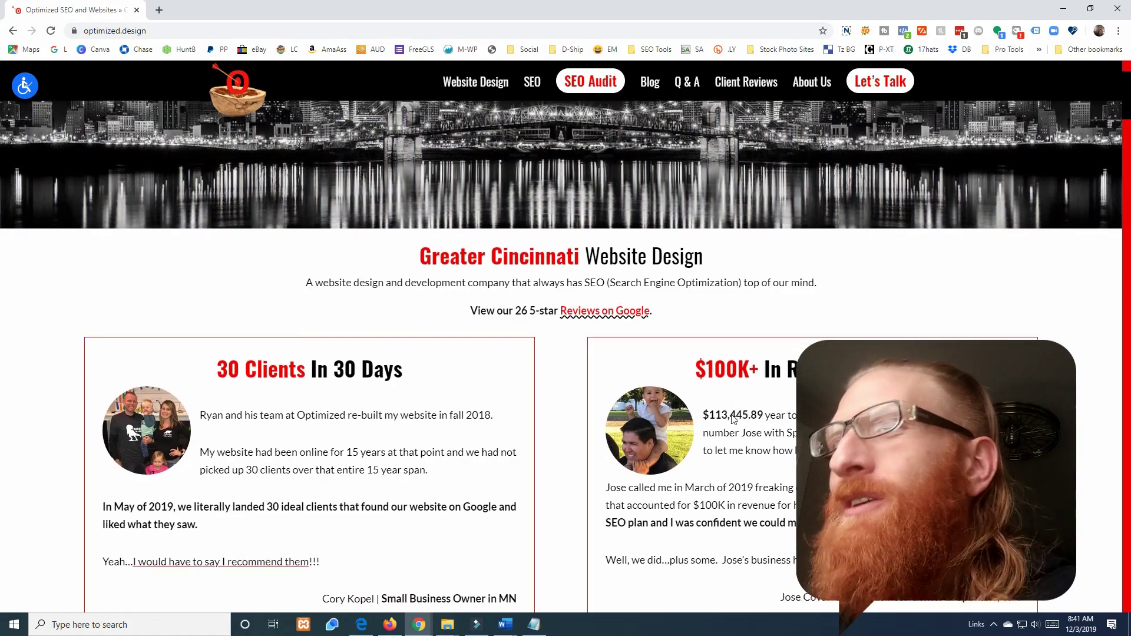
scroll(731, 420, "down", 4)
scroll(731, 420, "down", 4)
scroll(731, 421, "down", 1)
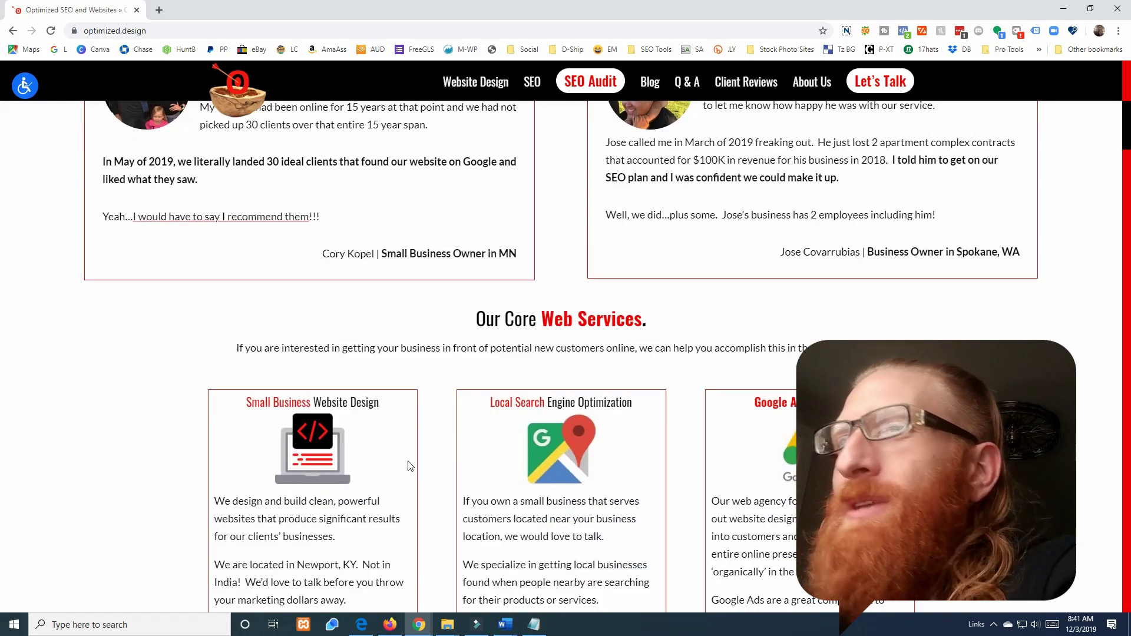
scroll(528, 444, "down", 4)
key("alt+Tab")
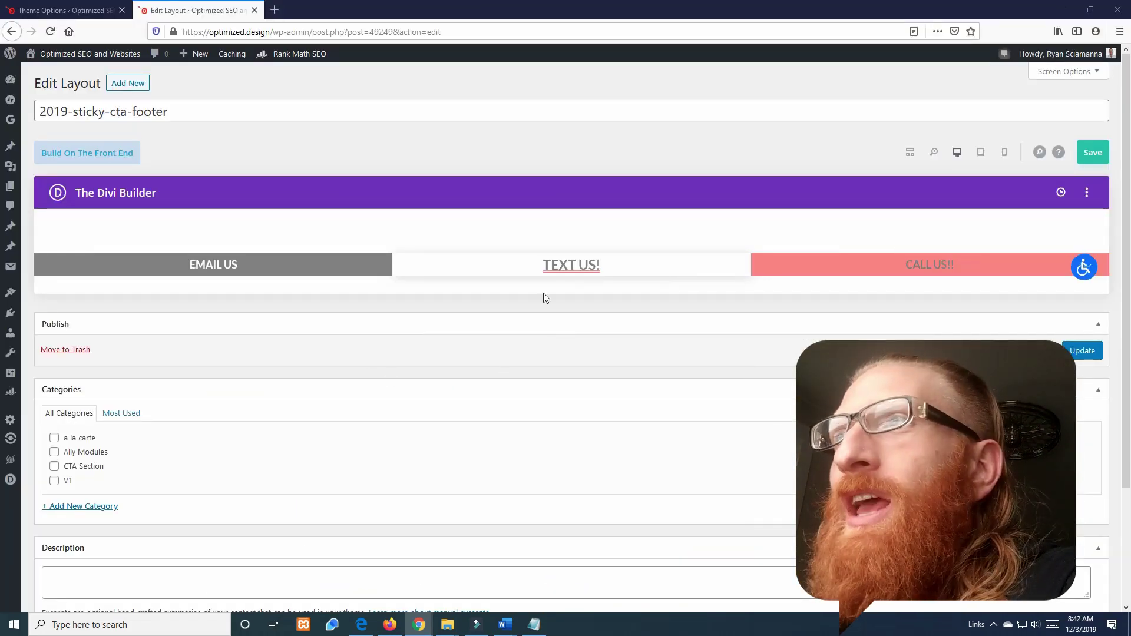
mouse_move(571, 265)
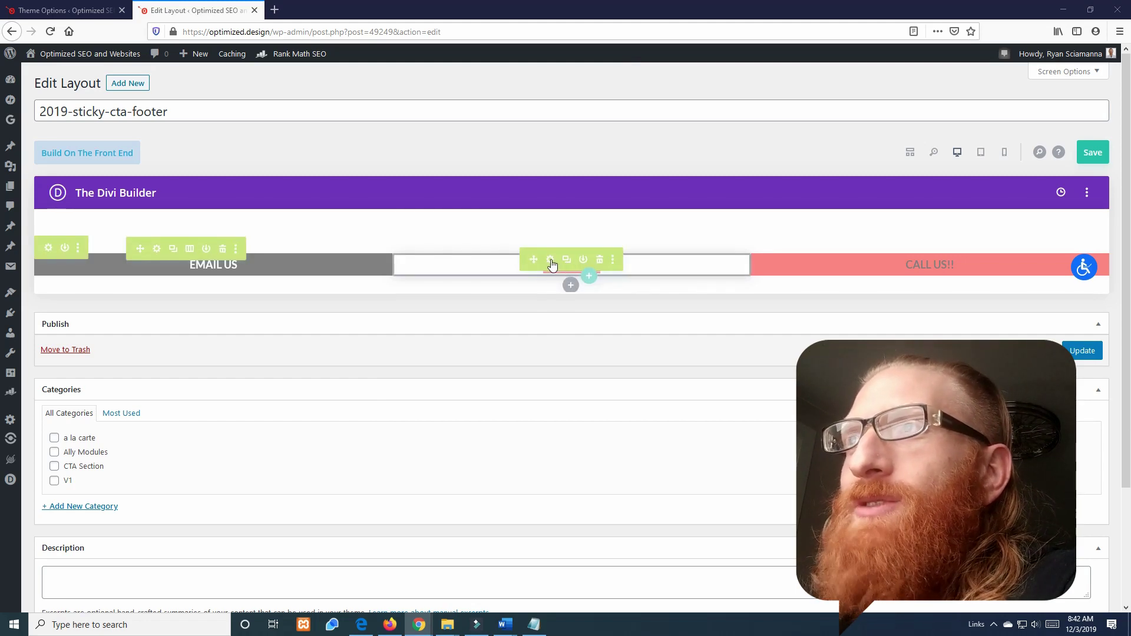
Open the TEXT US! module settings and select its full sms: link URL.
left_click(551, 262)
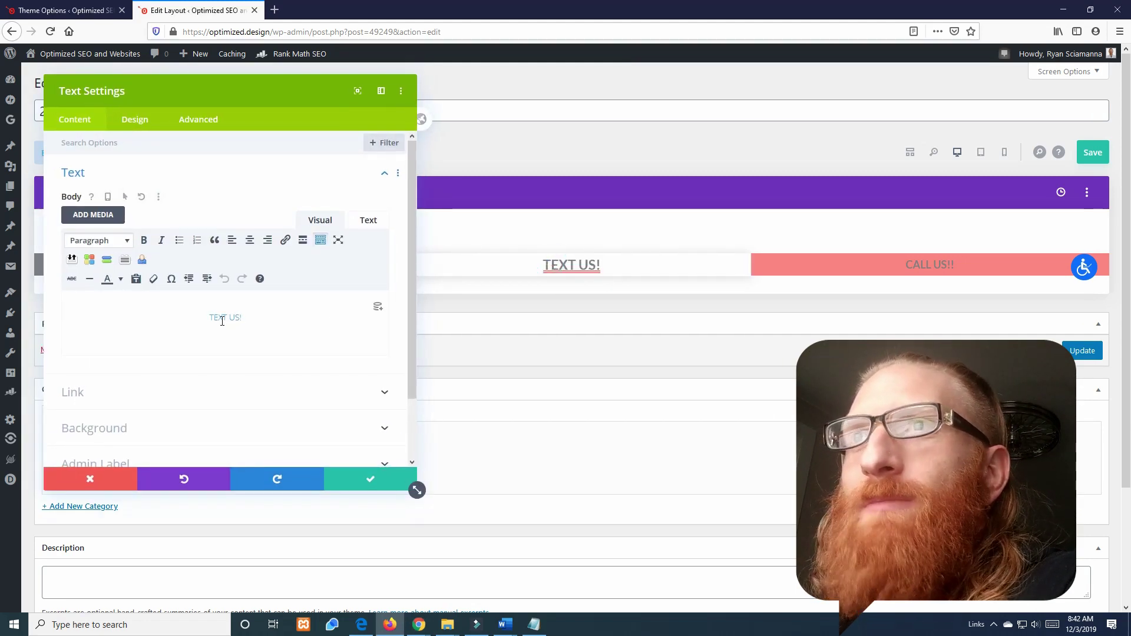
left_click_drag(210, 318, 243, 318)
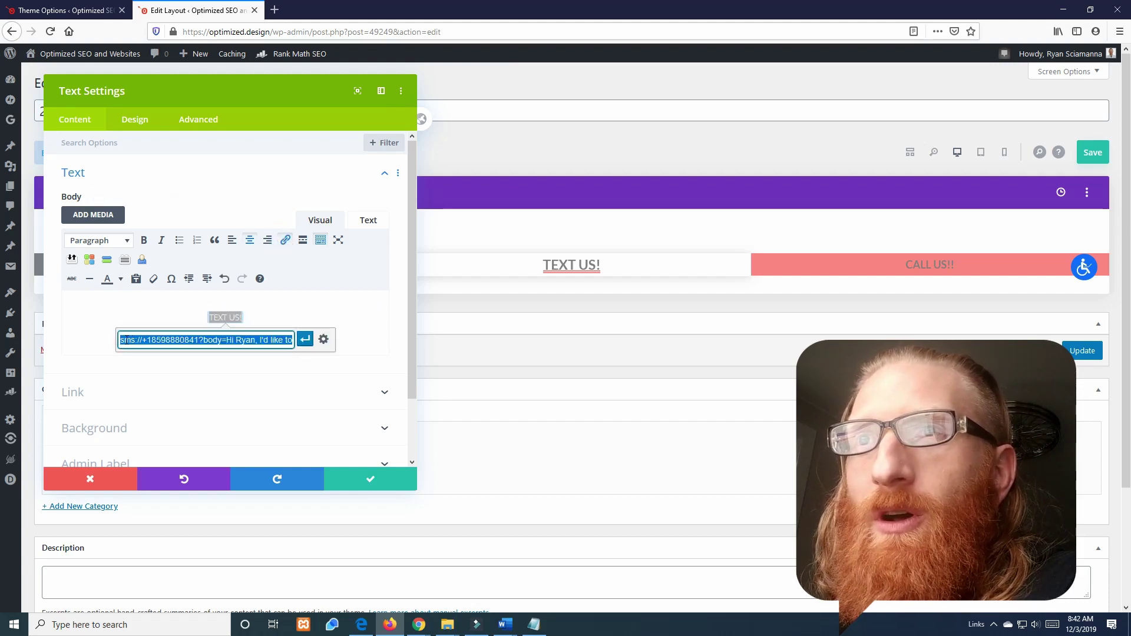
left_click(121, 339)
left_click_drag(119, 339, 365, 345)
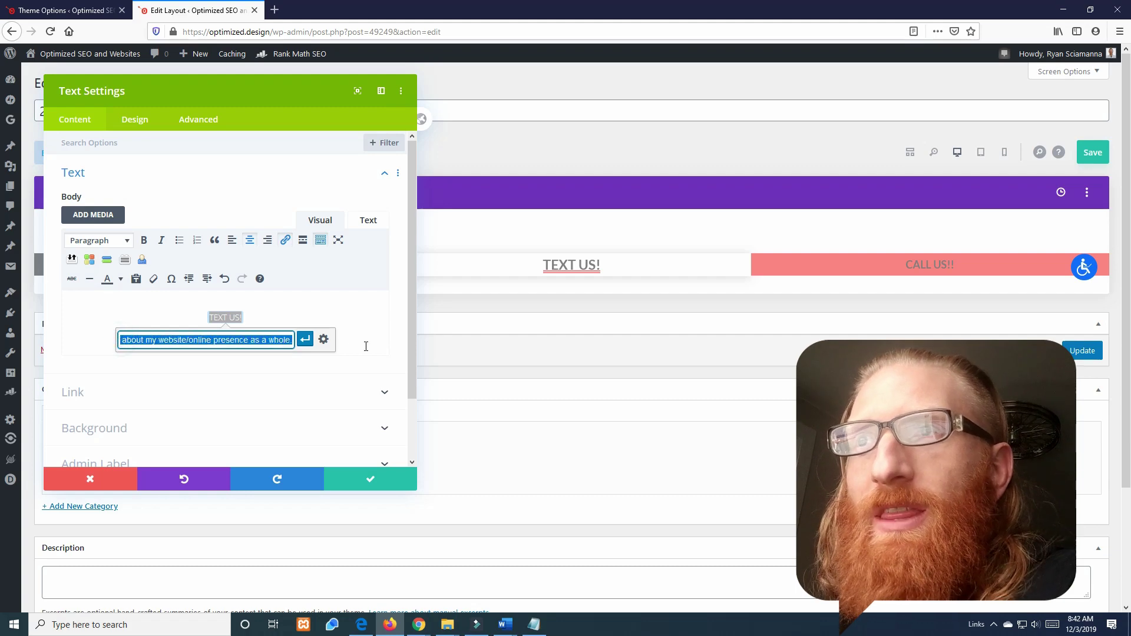
Paste the sms link into the Notepad notes, replacing their previous contents.
left_click(536, 625)
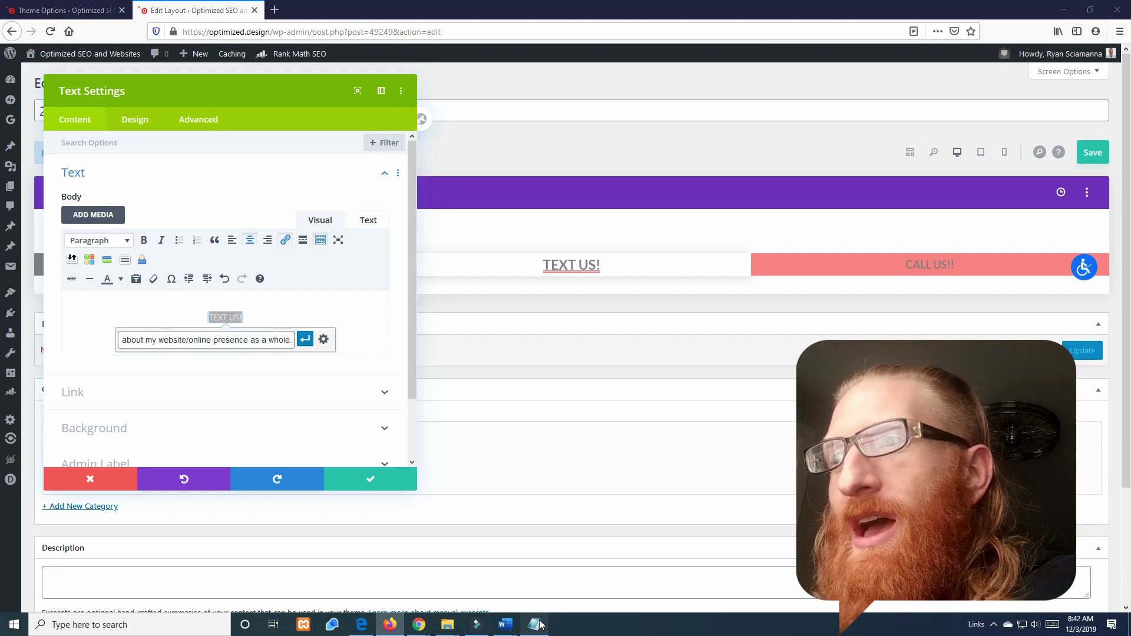
left_click(537, 625)
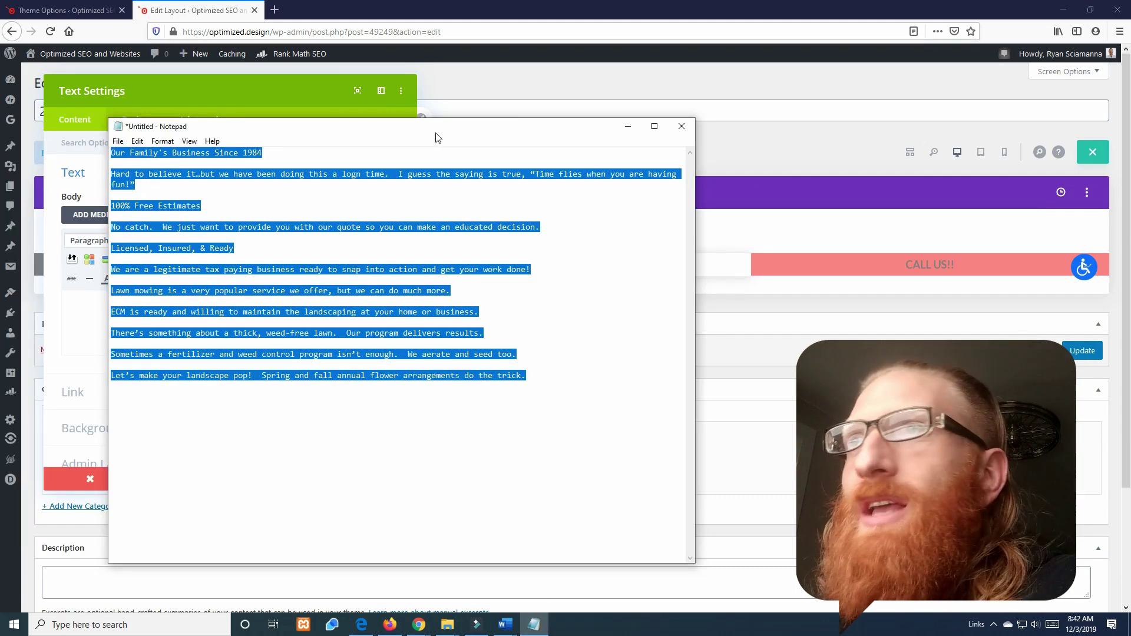
left_click(421, 340)
left_click_drag(530, 380, 106, 151)
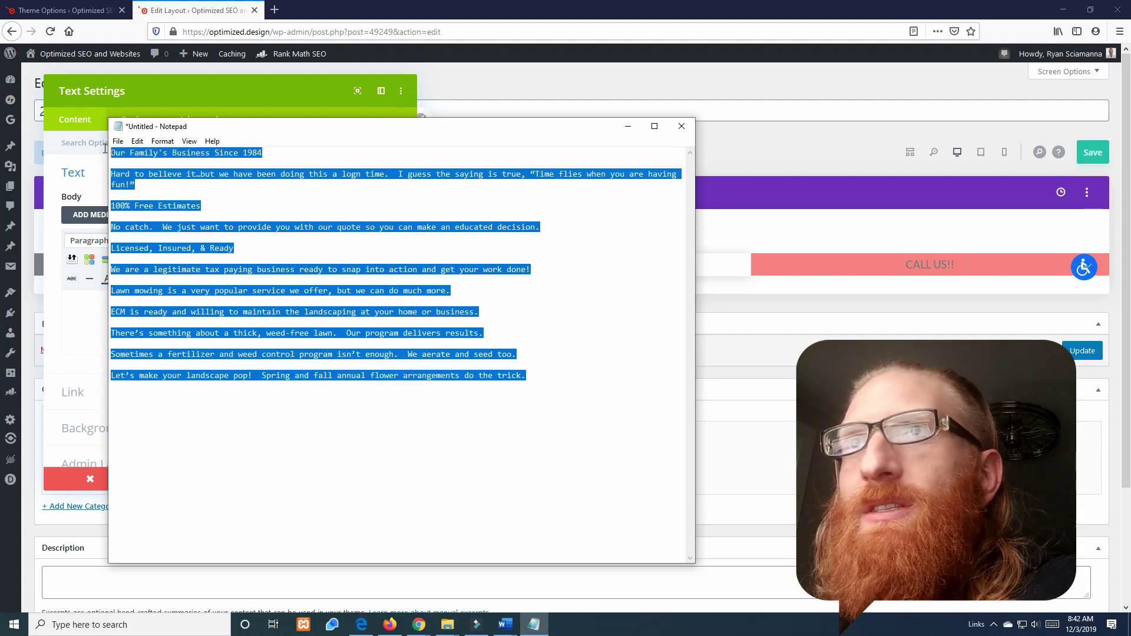
key("ctrl+v")
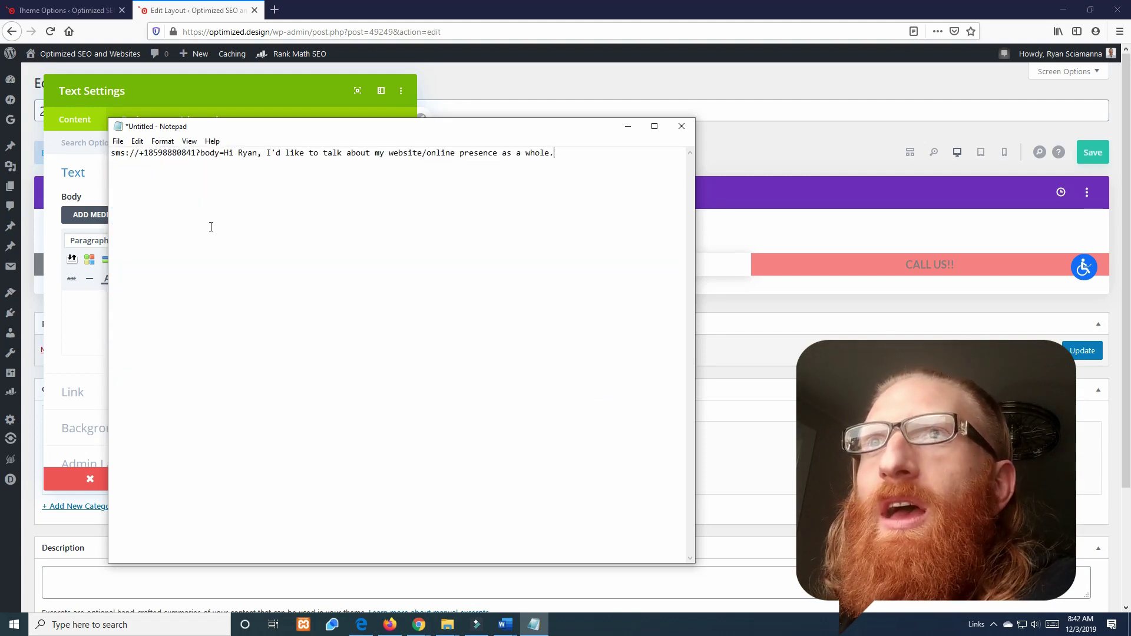
Move the notes aside and highlight the phone number and '?' in the sms link.
left_click_drag(228, 126, 542, 150)
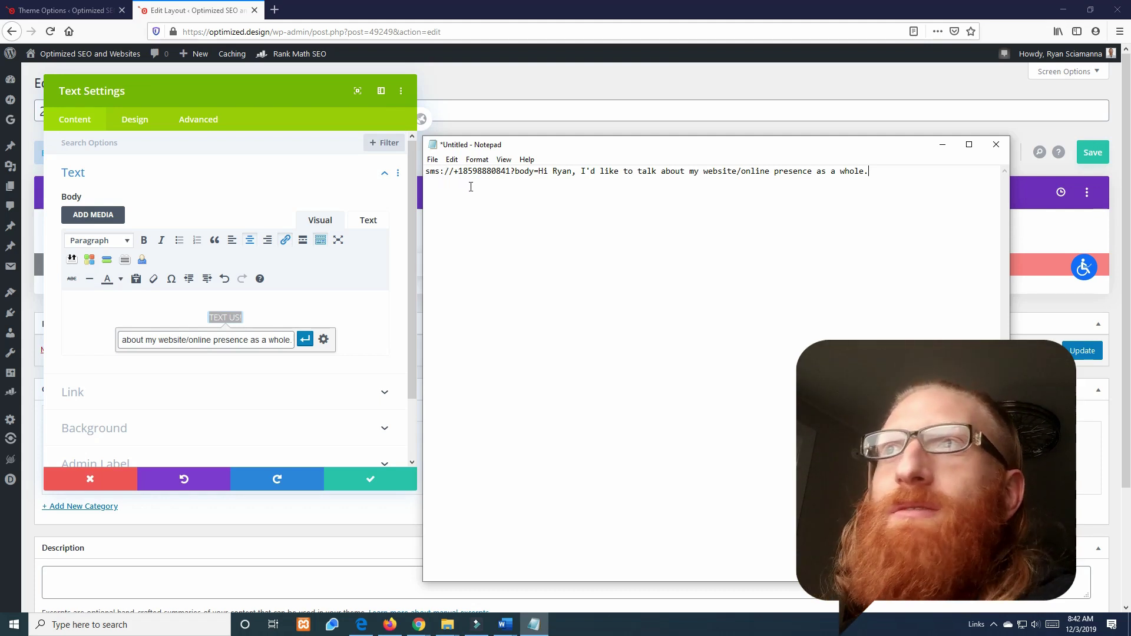
left_click_drag(462, 172, 519, 174)
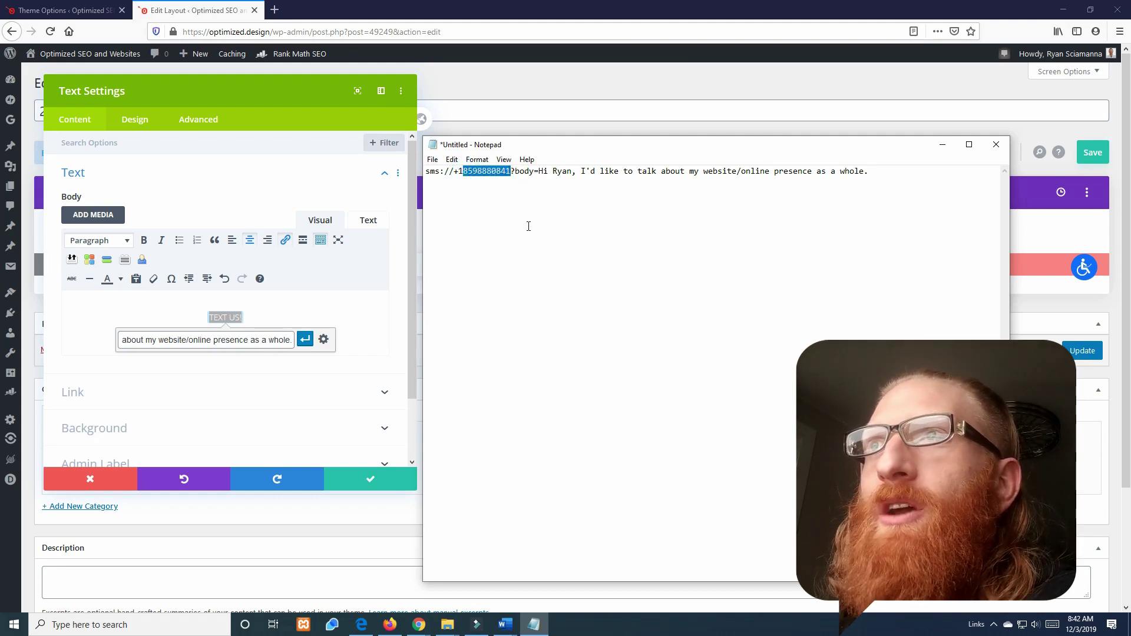
left_click(522, 173)
left_click_drag(515, 172, 510, 172)
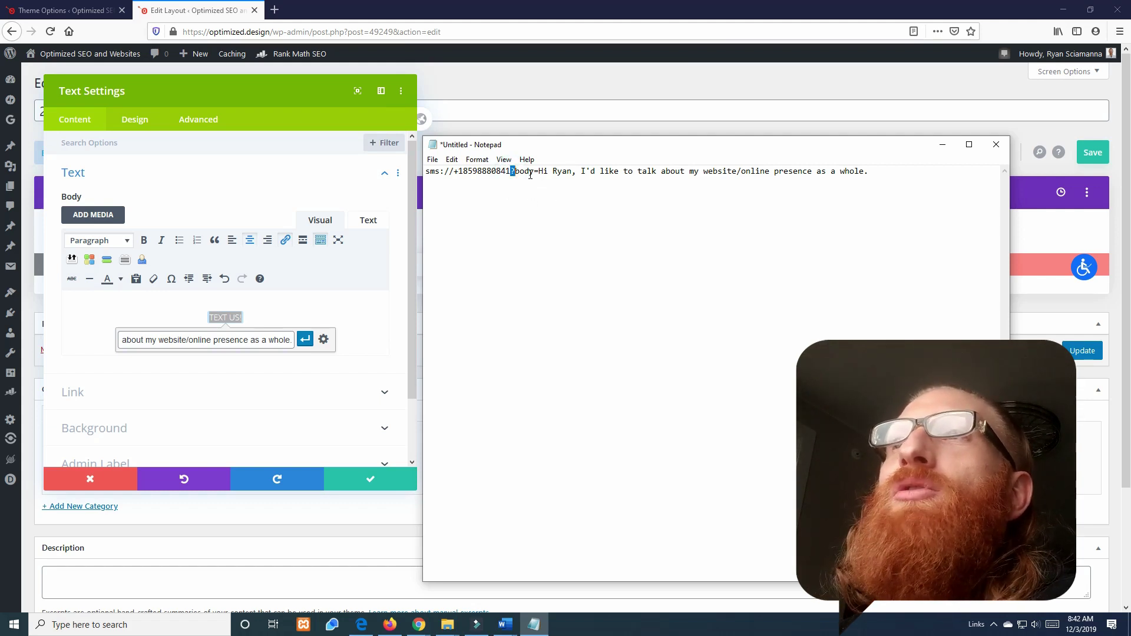
left_click(529, 172)
Highlight the body= parameter and its message text, then push Notepad off to the right.
left_click_drag(515, 172, 542, 173)
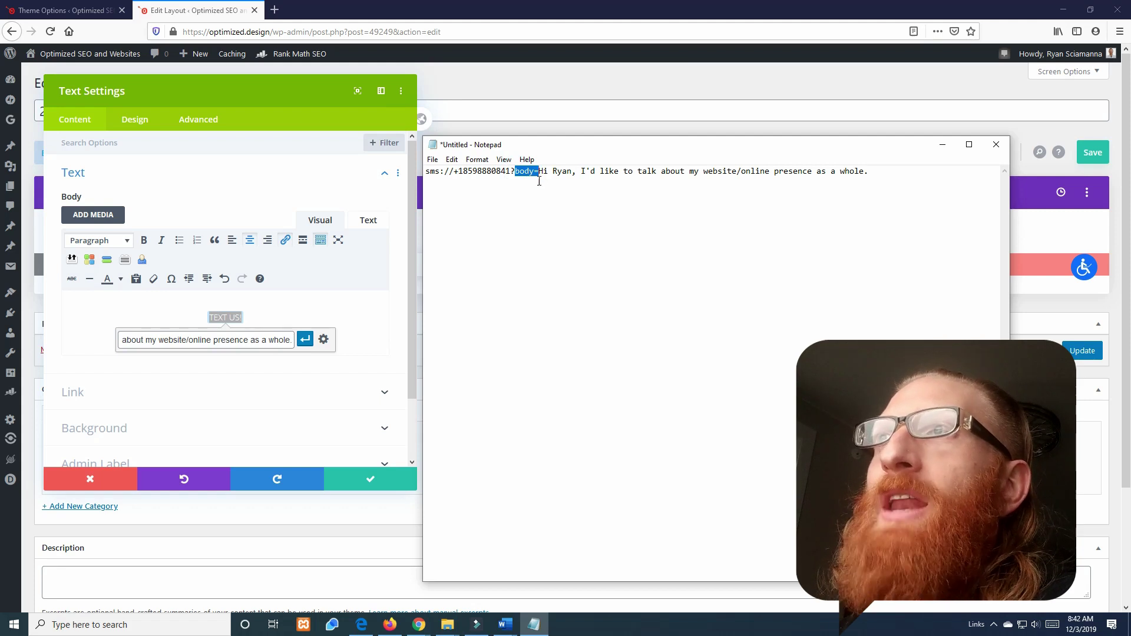
left_click(541, 182)
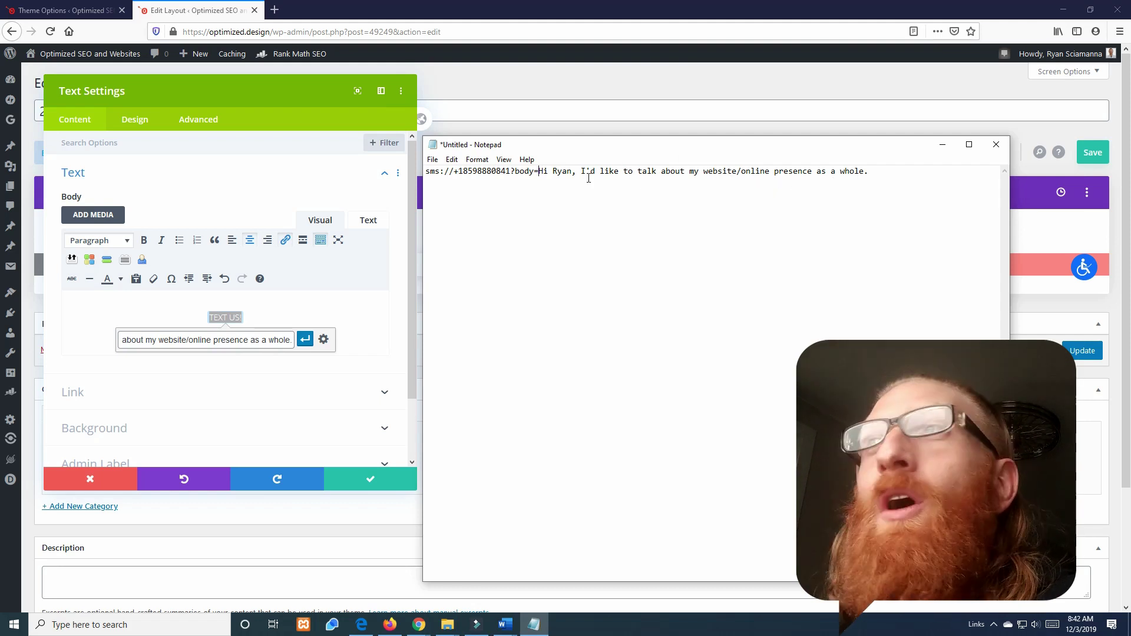
mouse_move(540, 172)
left_mouse_down()
mouse_move(869, 172)
mouse_move(854, 171)
left_mouse_up()
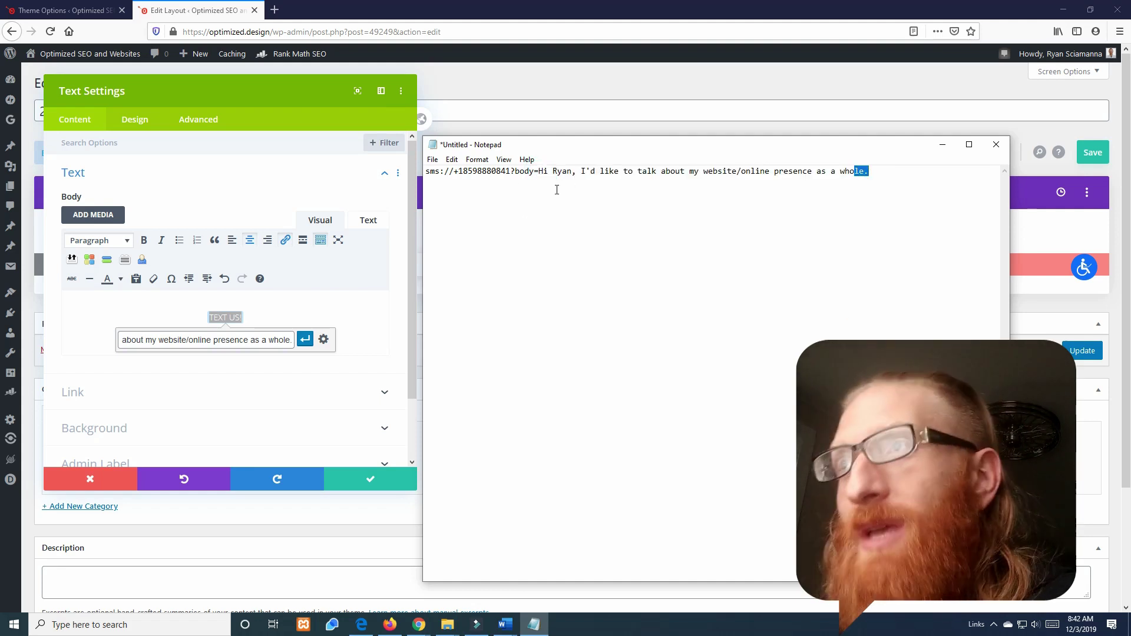
left_click_drag(541, 172, 869, 172)
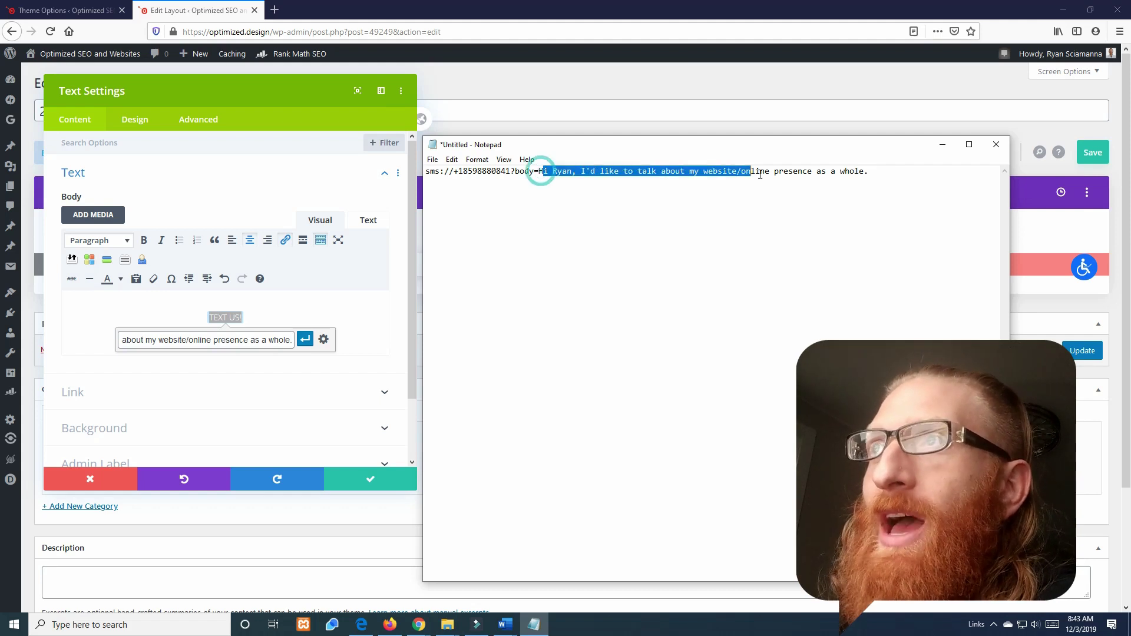
left_click(879, 171)
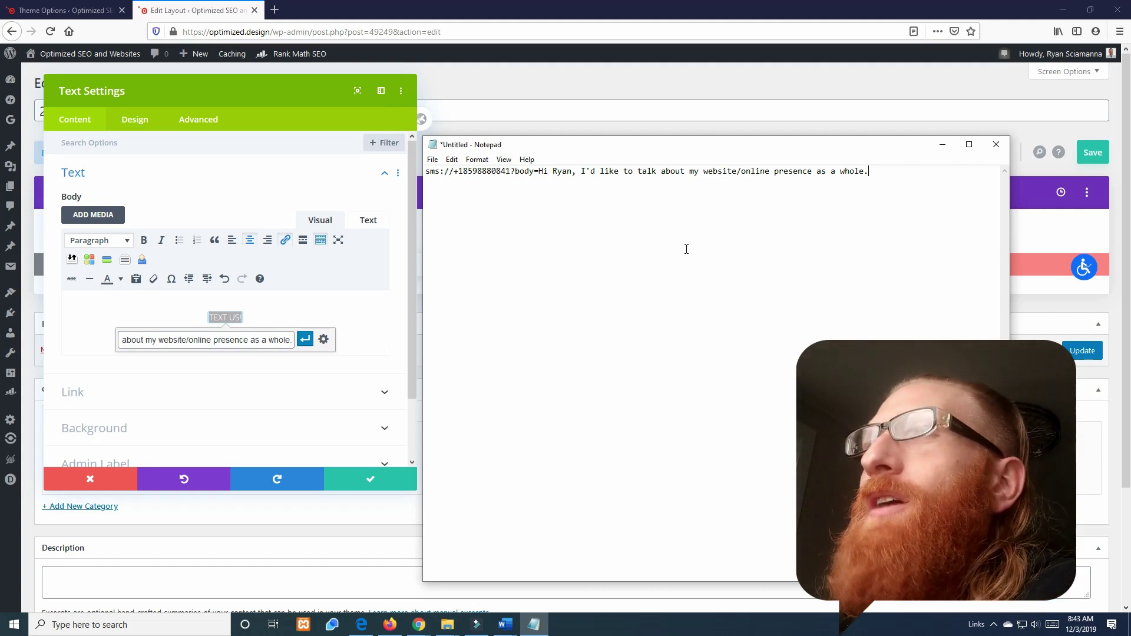
left_click_drag(679, 158, 1127, 212)
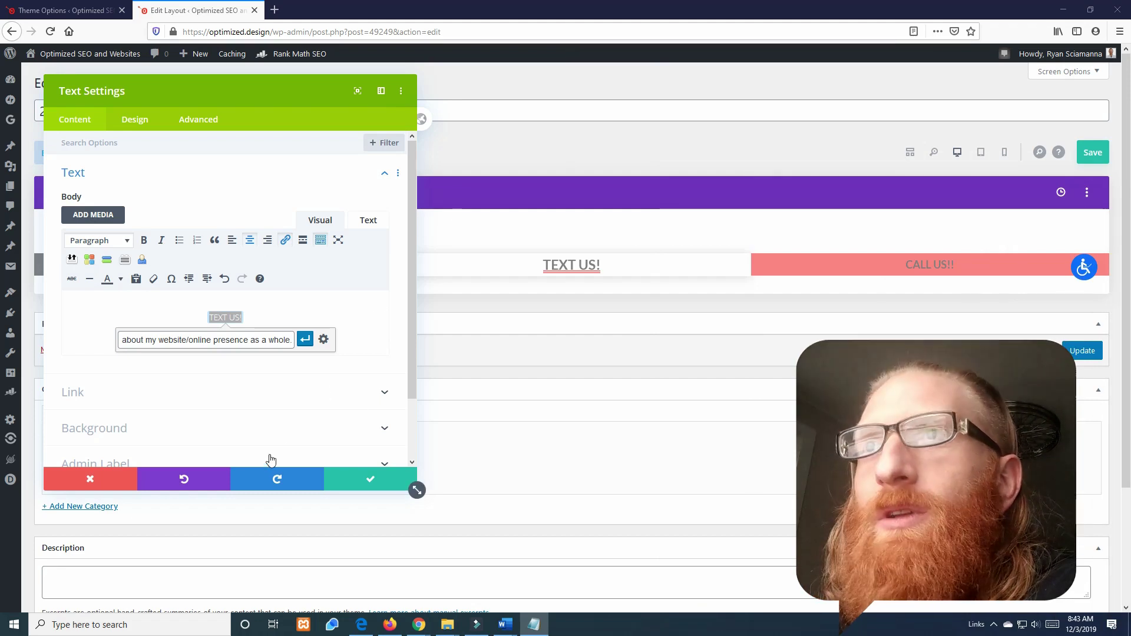
Cancel the TEXT US! settings and copy the EMAIL US mailto: link address.
left_click(110, 482)
mouse_move(193, 265)
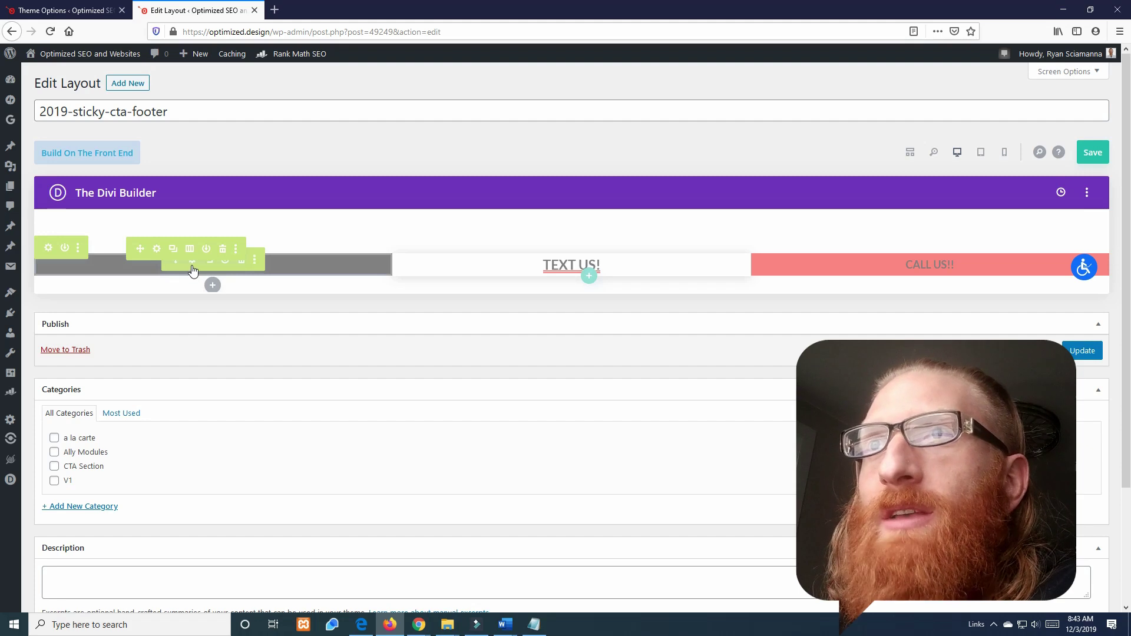
left_click(192, 265)
left_click(117, 395)
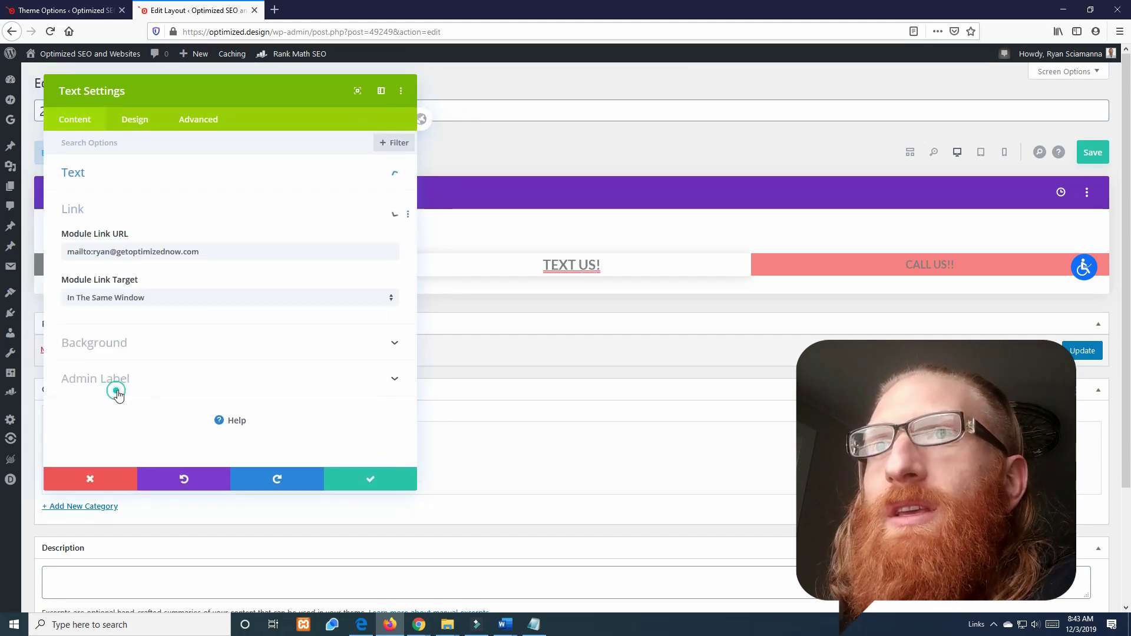
triple_click(148, 259)
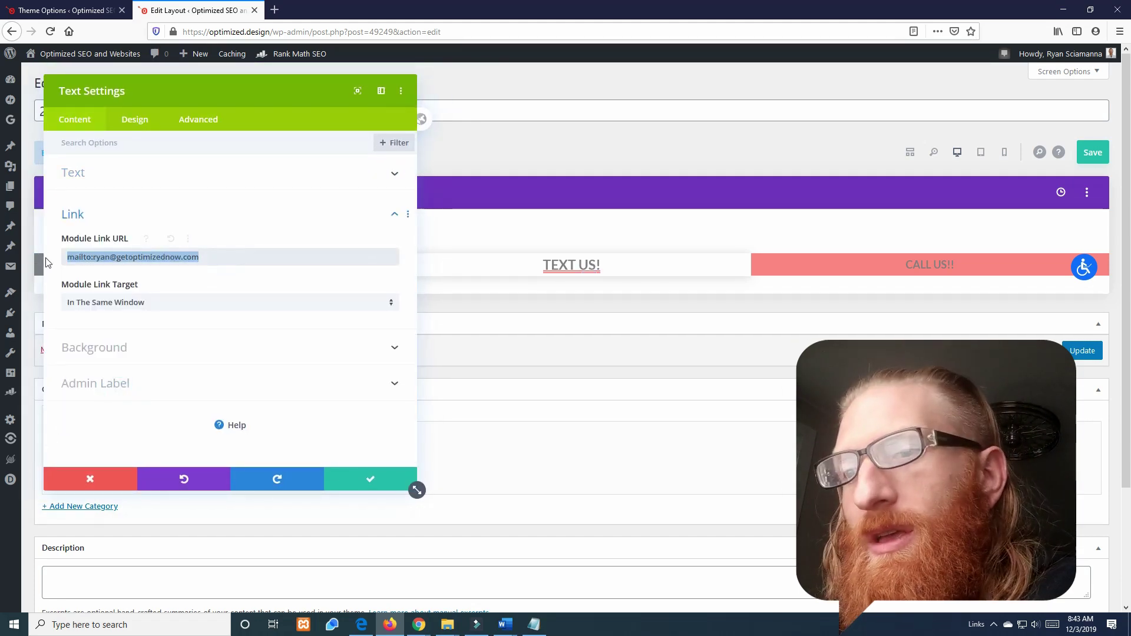
left_click(361, 483)
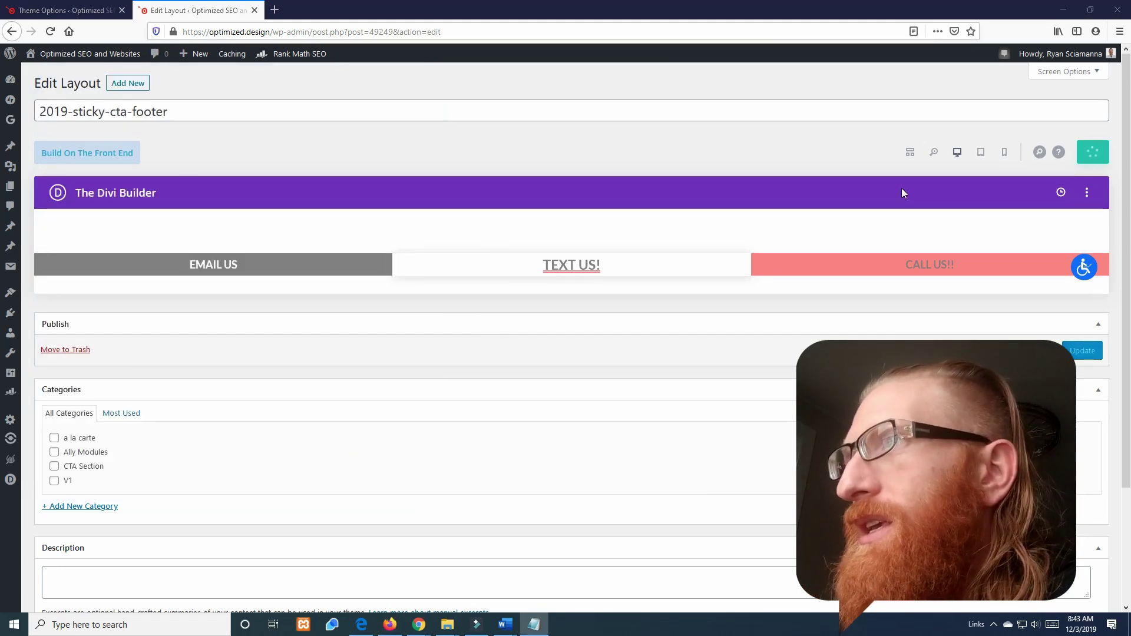
Copy the CALL US!! tel: link address and bring the Notepad notes back into view.
left_click(930, 260)
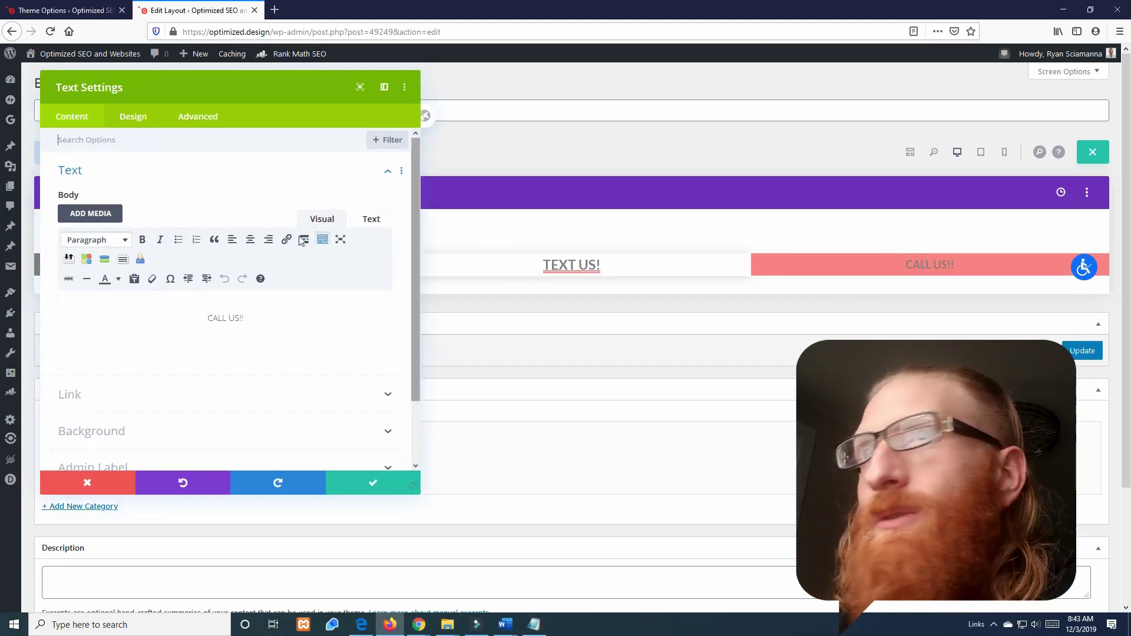
left_click(148, 396)
left_click_drag(153, 256, 46, 258)
key("ctrl+c")
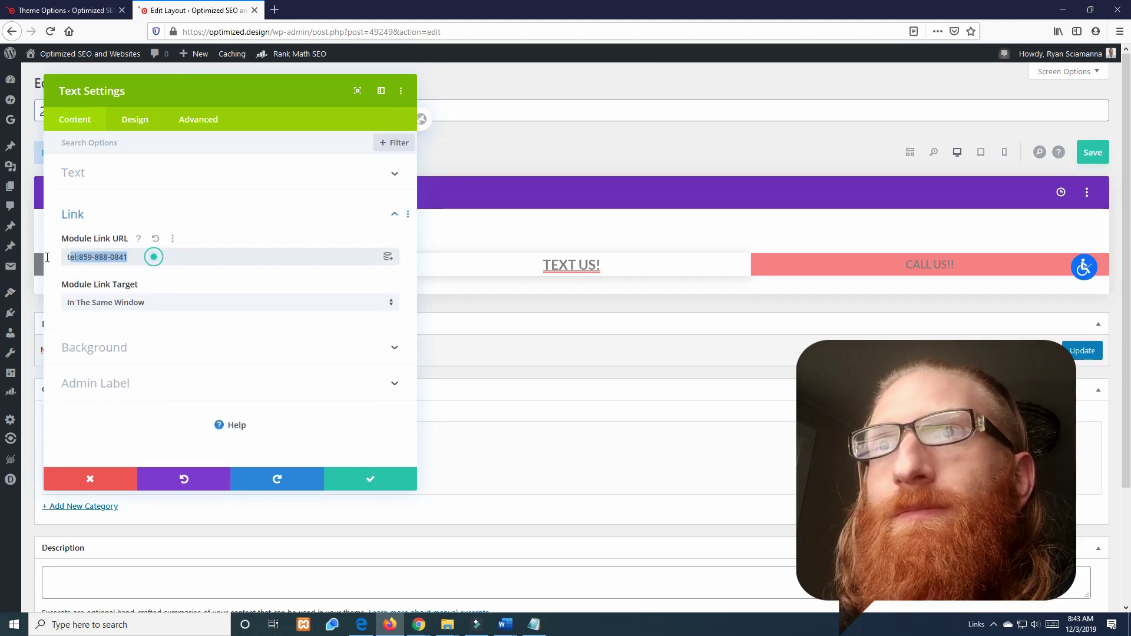
left_click(369, 479)
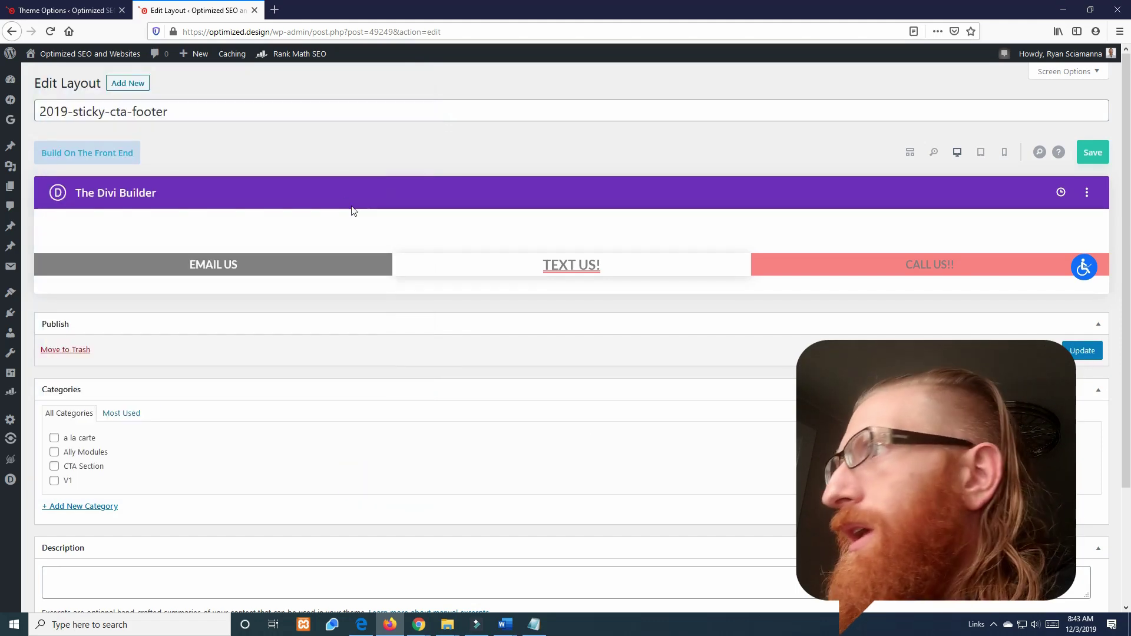
left_click(533, 624)
left_click_drag(702, 147, 493, 133)
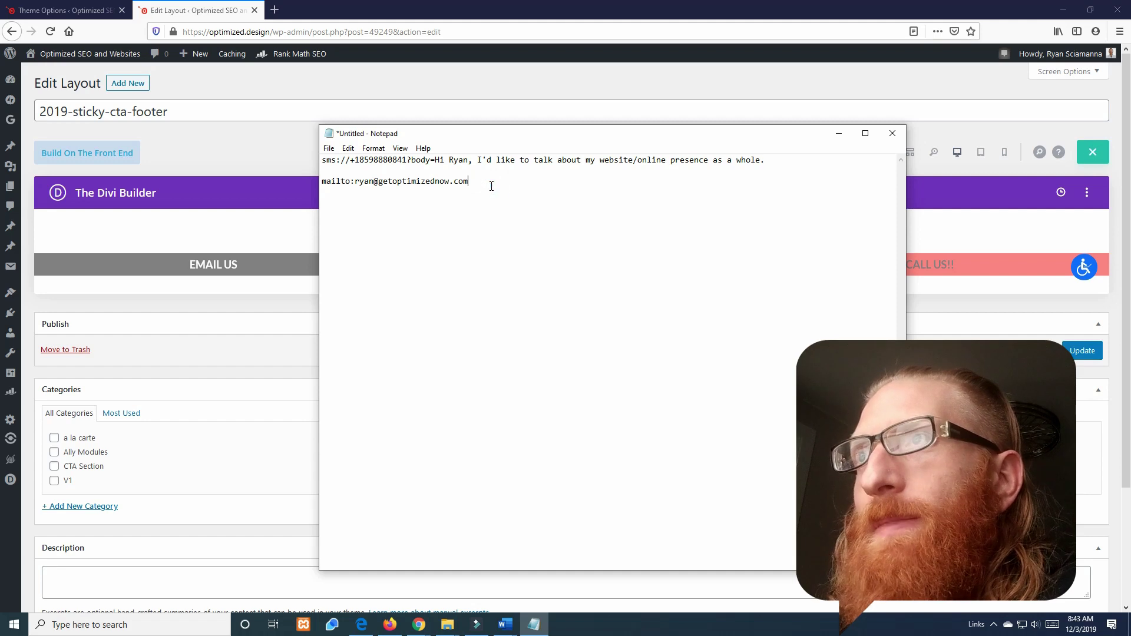
Paste the tel: link on its own line below the mailto address.
key("Return")
key("ctrl+v")
key("Home")
key("Return")
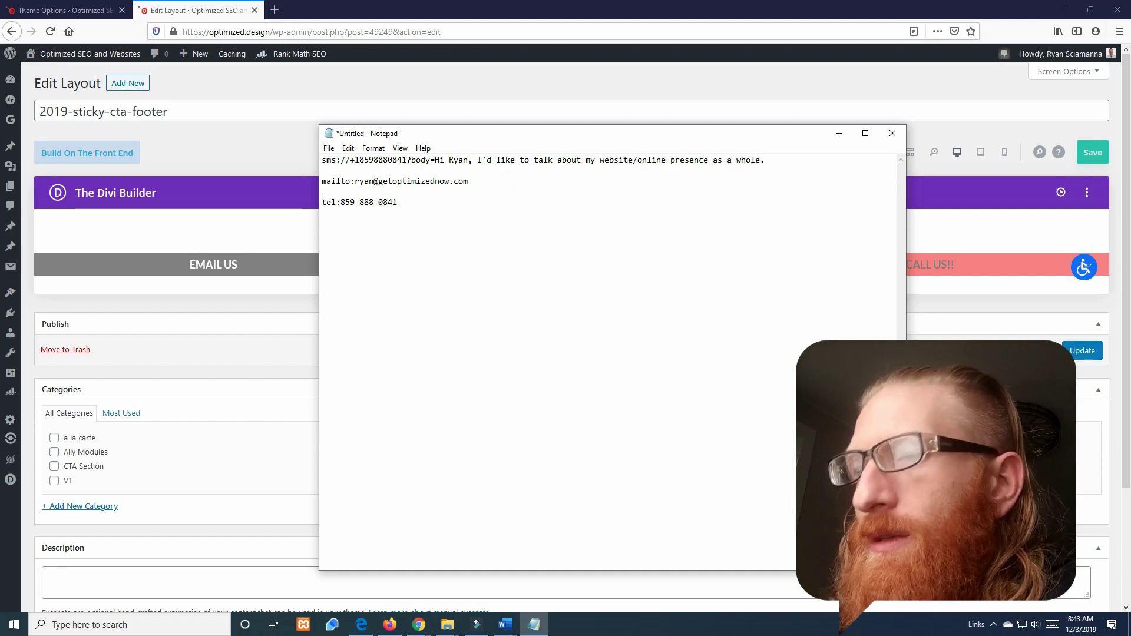
left_click(487, 187)
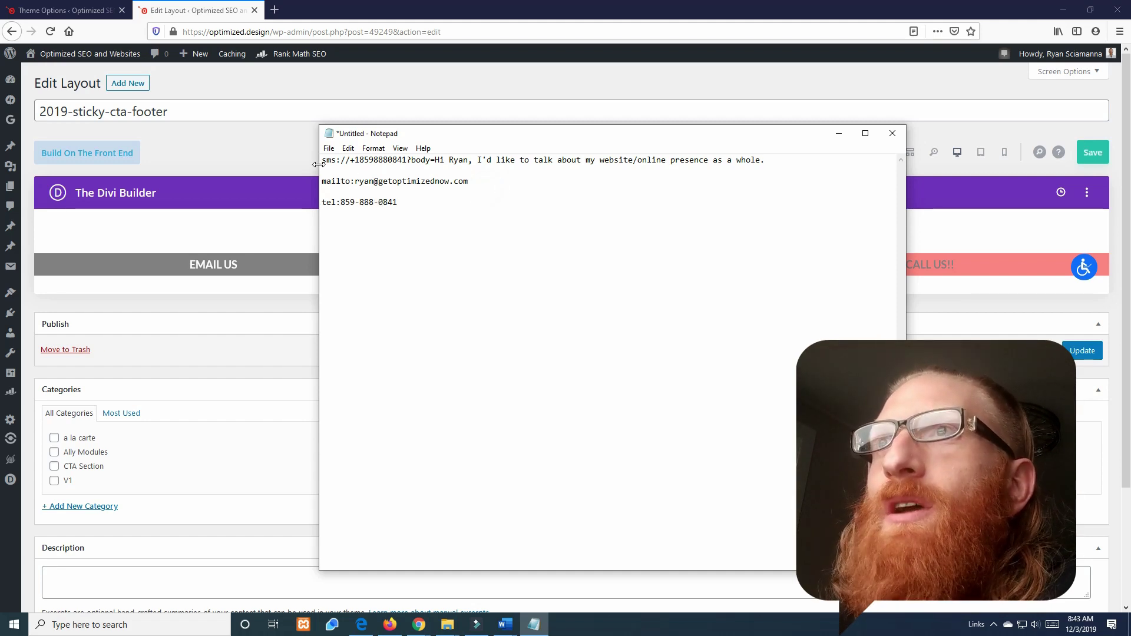
Split the sms line so the ?body= message sits on its own line.
left_click_drag(322, 161, 340, 160)
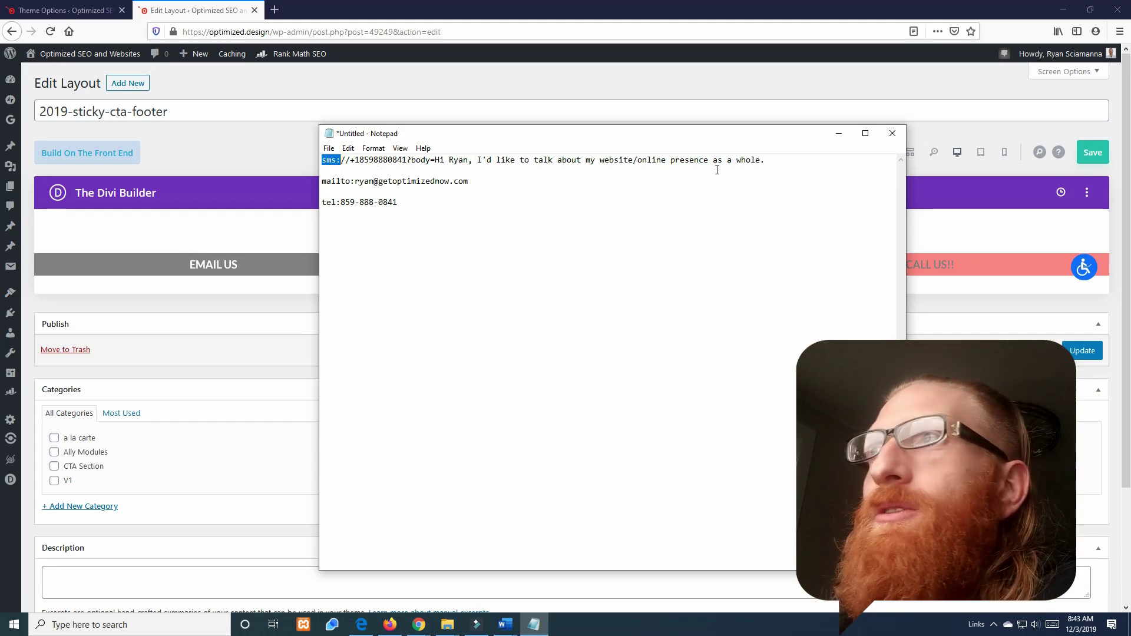
left_click_drag(412, 160, 406, 159)
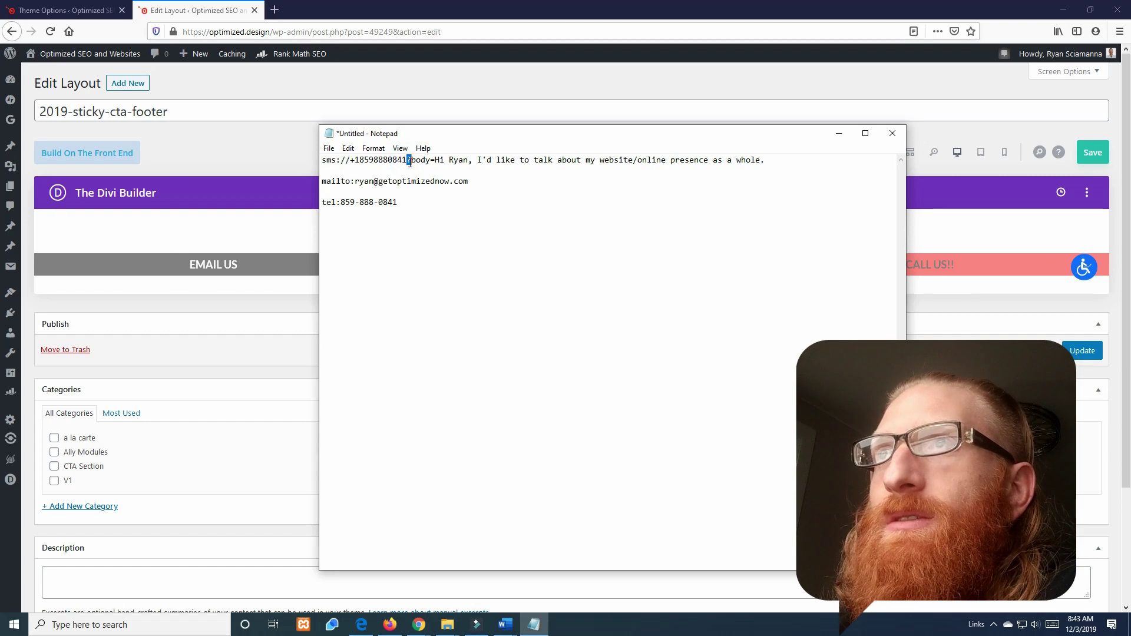
key("Return")
key("Return")
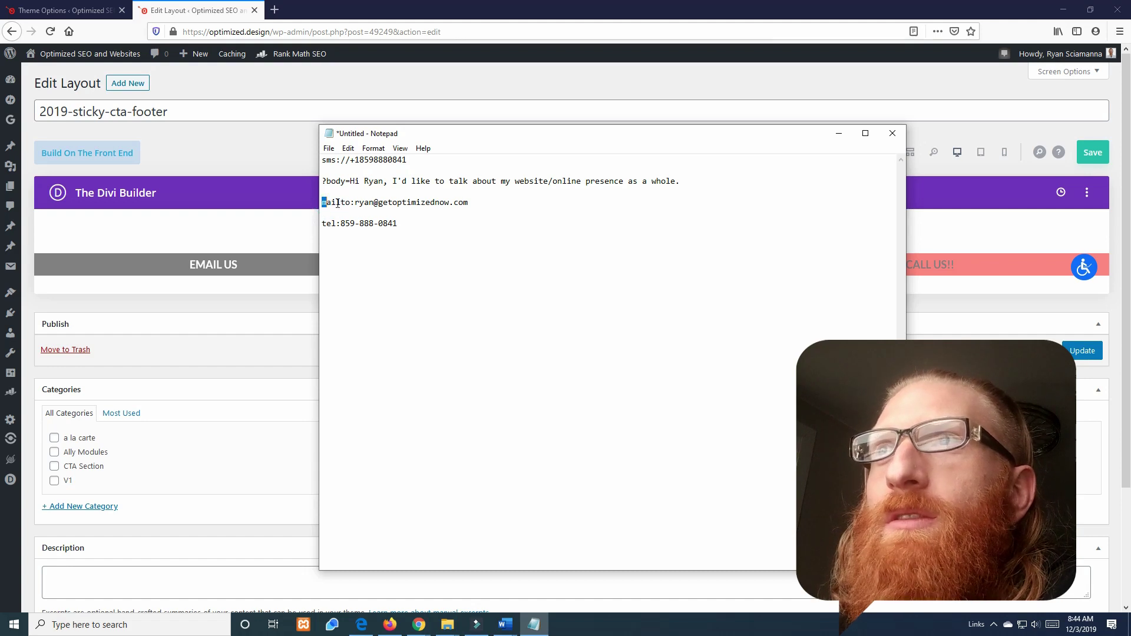
left_click_drag(322, 202, 354, 203)
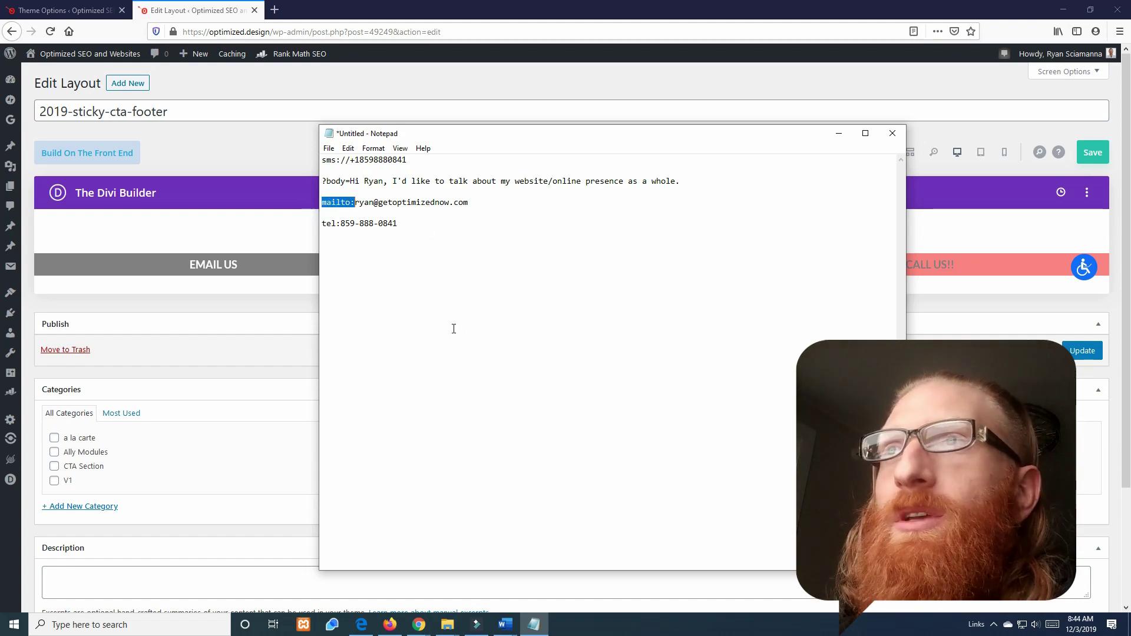
left_click(345, 260)
left_click(325, 203)
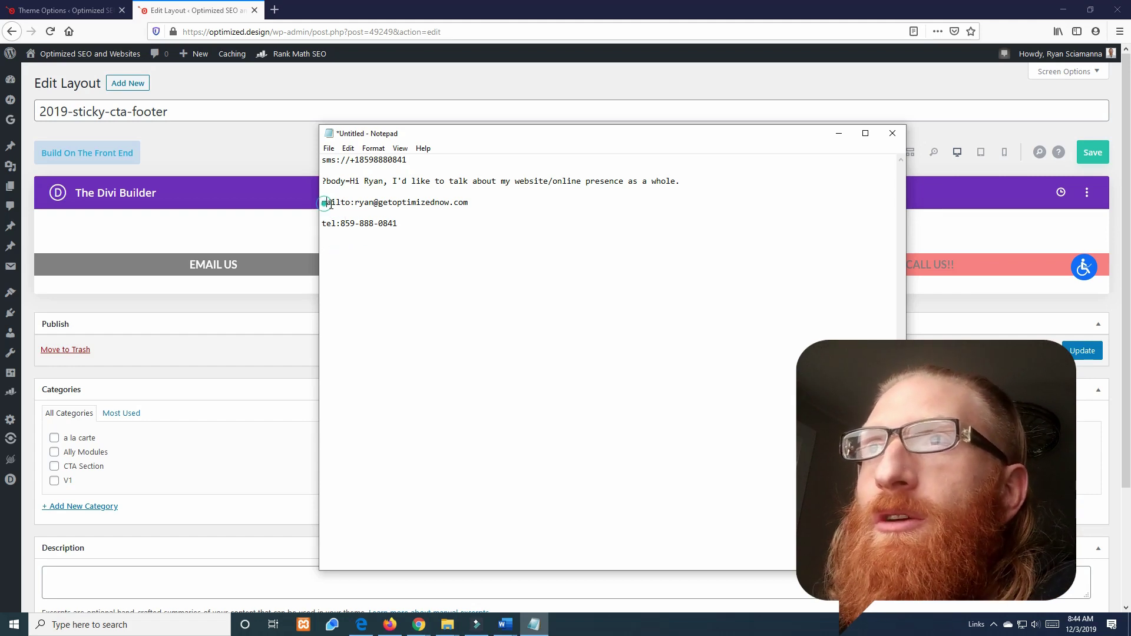
left_click_drag(324, 202, 341, 202)
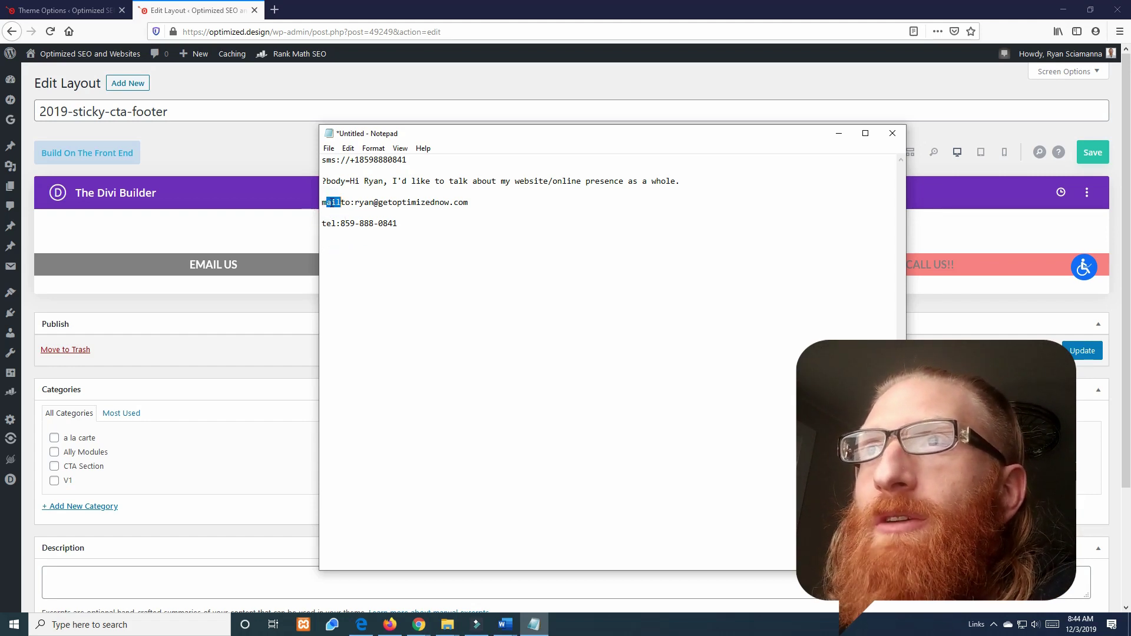
left_click(358, 205)
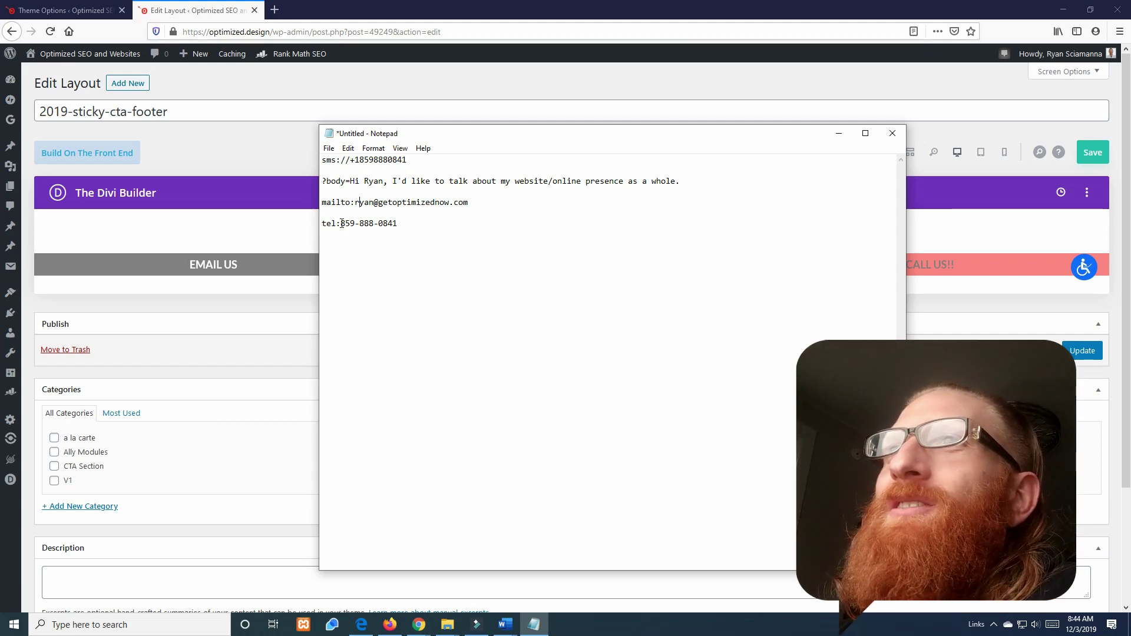
left_click_drag(341, 223, 398, 223)
left_click(428, 225)
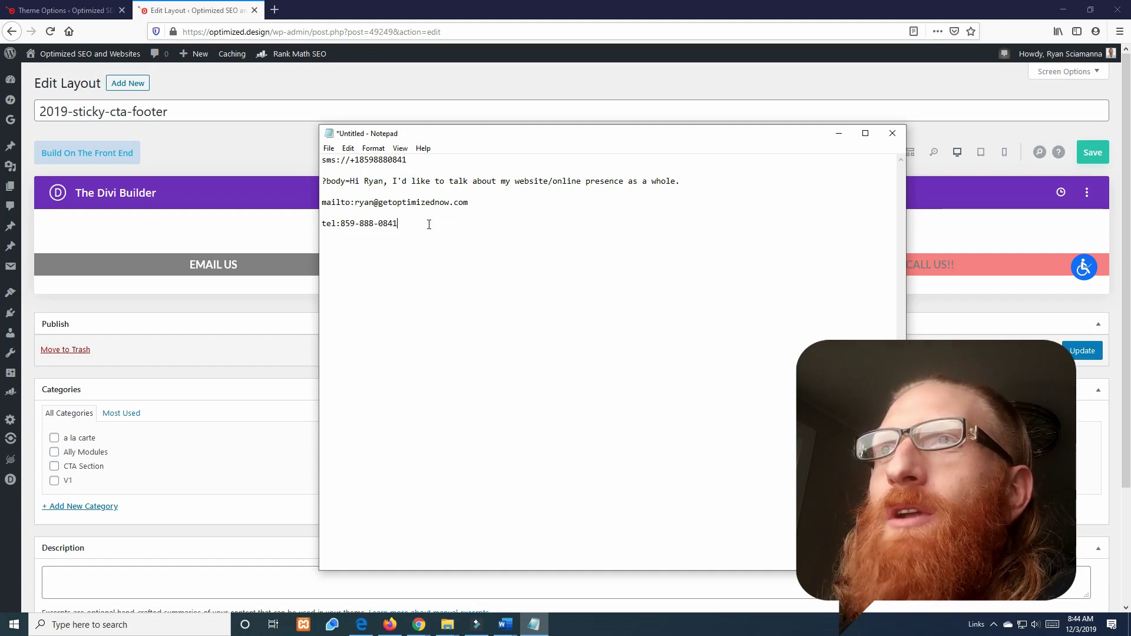